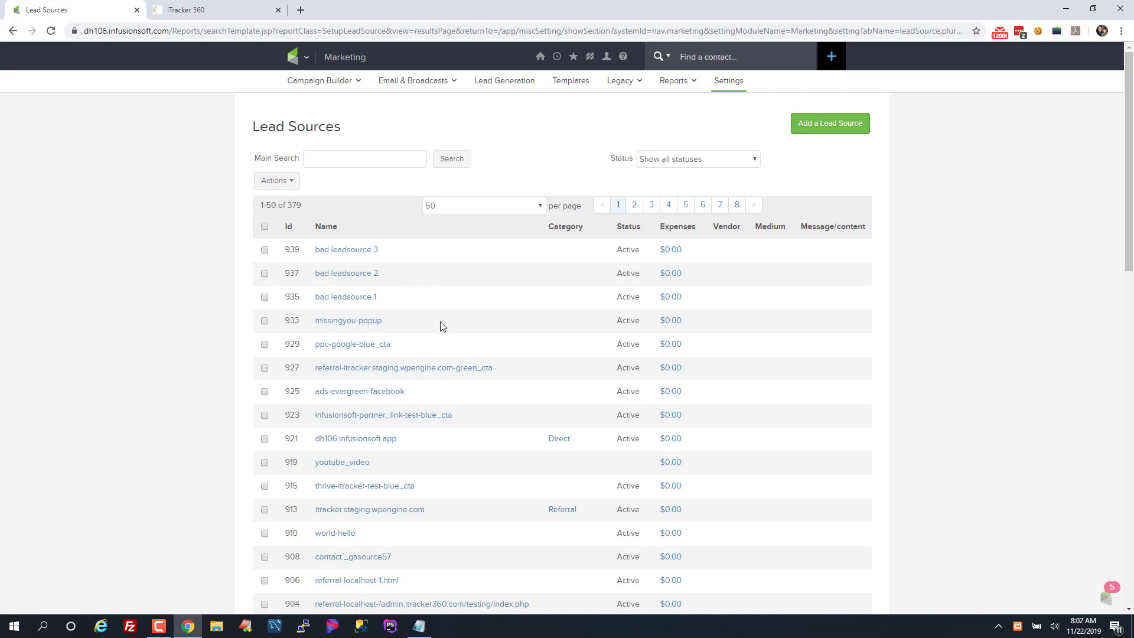
- Delete the lead source "bad leadsource 3" from the Lead Sources list and confirm the deletion
{"action": "left_click", "coordinate": [346, 250]}
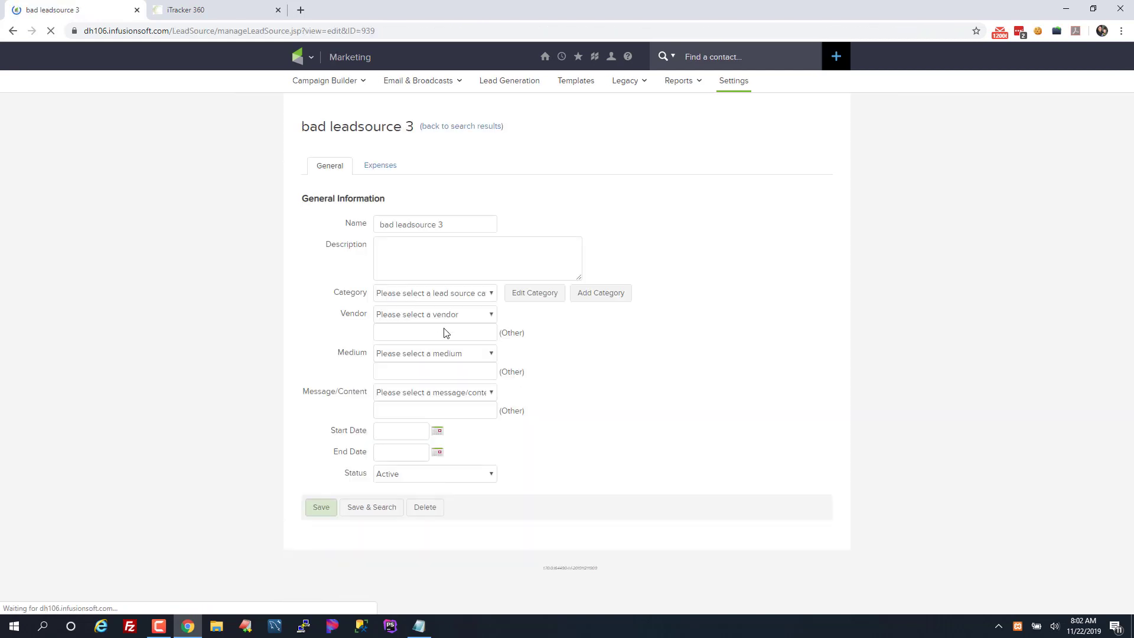
{"action": "left_click", "coordinate": [420, 509]}
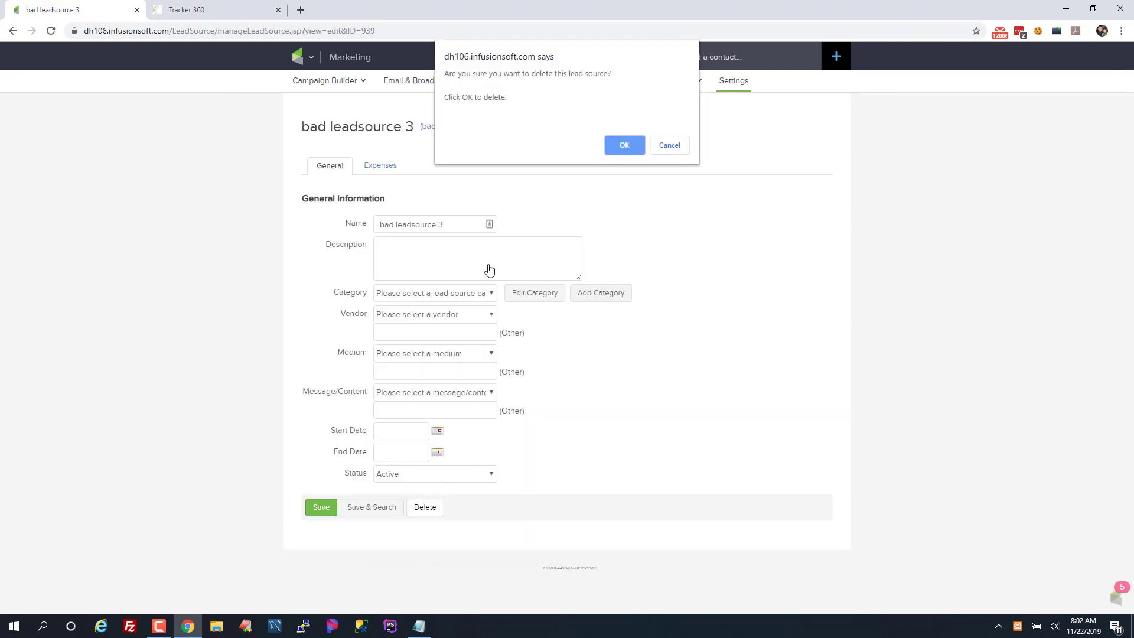
{"action": "left_click", "coordinate": [613, 143]}
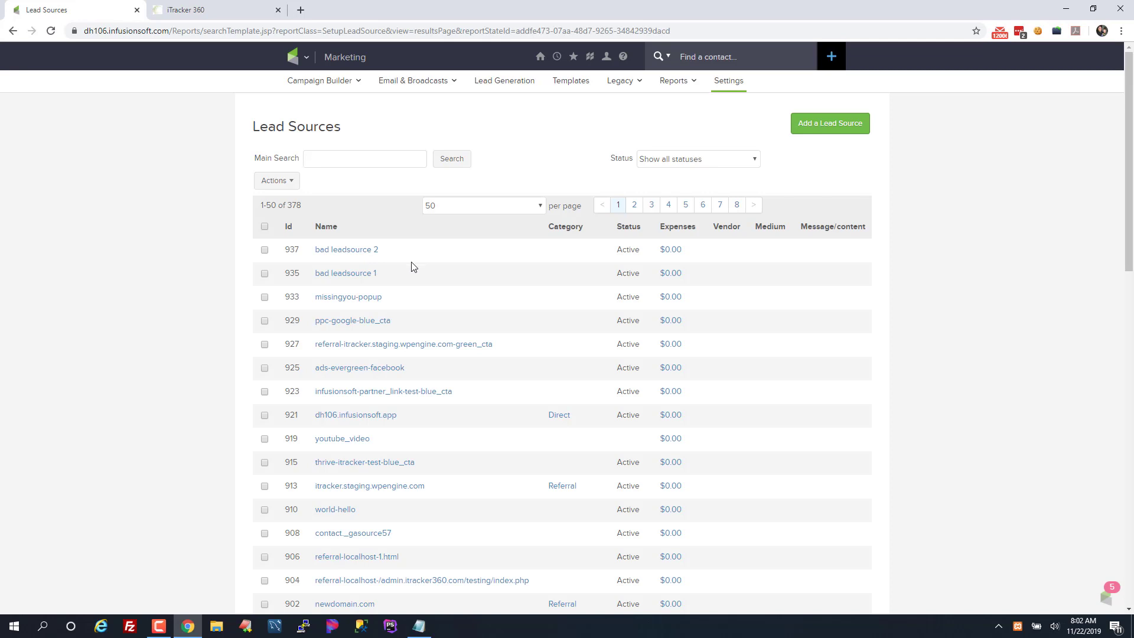
{"action": "left_click_drag", "start_coordinate": [309, 208], "coordinate": [258, 213]}
{"action": "left_click", "coordinate": [292, 212]}
{"action": "double_click", "coordinate": [295, 207]}
{"action": "double_click", "coordinate": [264, 206]}
- Open the Lead Source ROI report from the marketing reports
{"action": "left_click", "coordinate": [307, 59]}
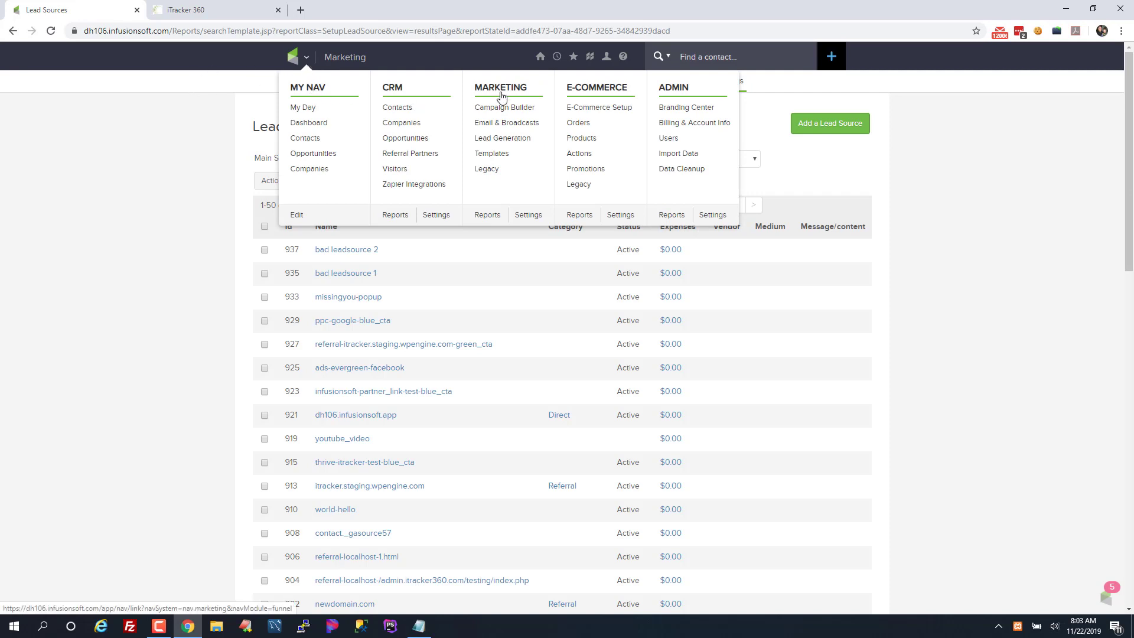
{"action": "left_click", "coordinate": [483, 216]}
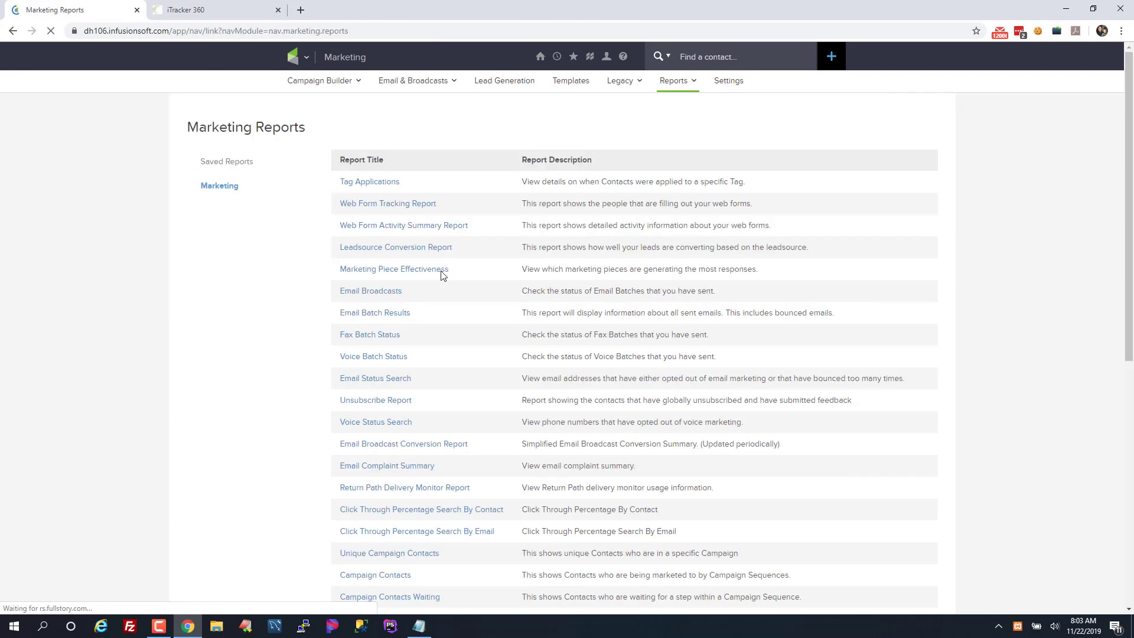
{"action": "scroll", "coordinate": [455, 359], "scroll_direction": "down", "scroll_amount": 4}
{"action": "scroll", "coordinate": [456, 359], "scroll_direction": "down", "scroll_amount": 4}
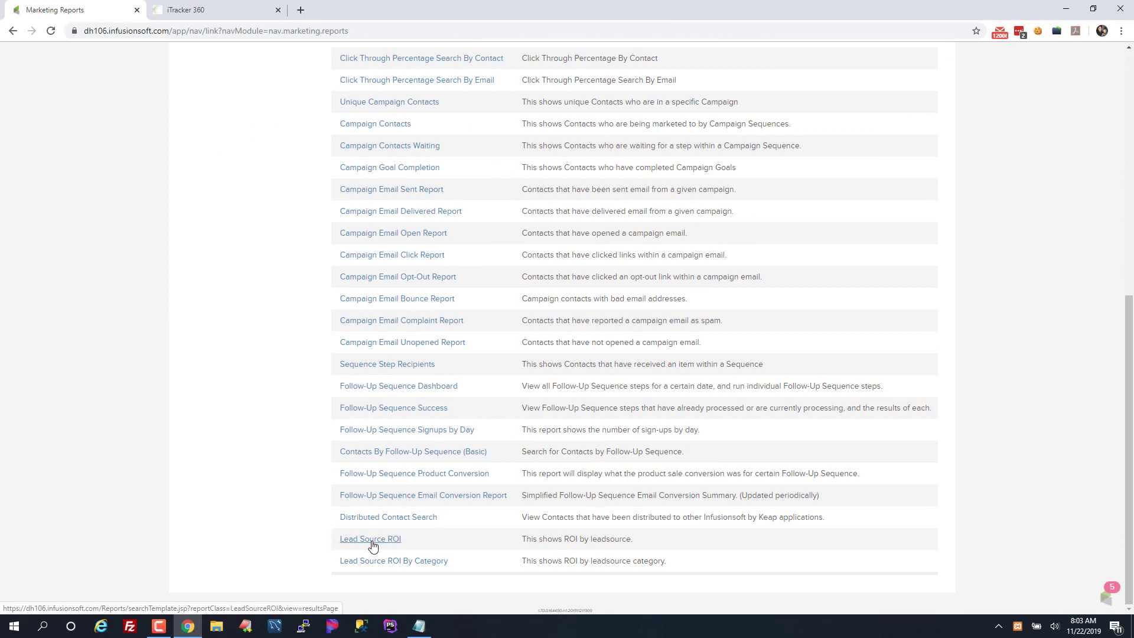
{"action": "left_click", "coordinate": [372, 538]}
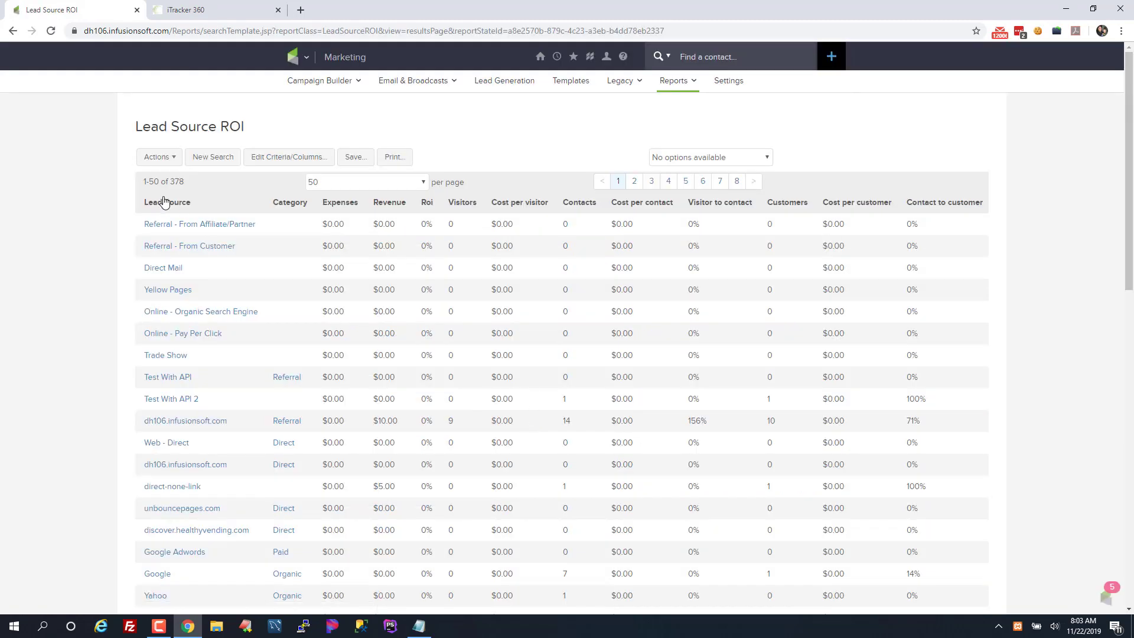
{"action": "double_click", "coordinate": [179, 185]}
{"action": "double_click", "coordinate": [566, 420]}
{"action": "left_click", "coordinate": [517, 170]}
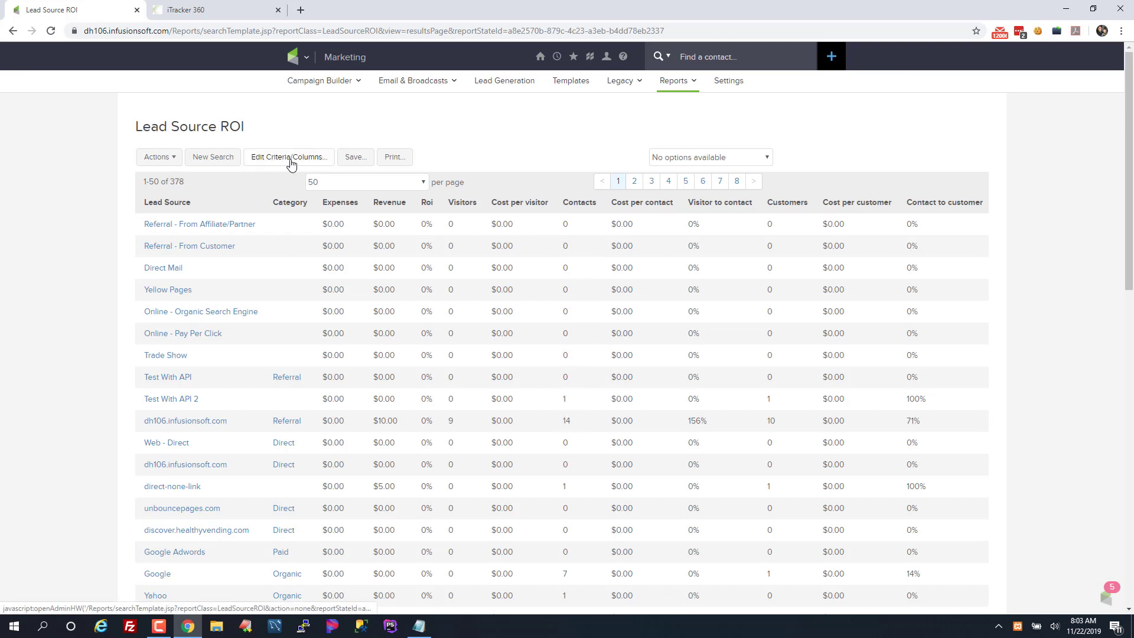
- Set up an export of the Lead Source ROI results with only the Lead Source Id and Contacts fields selected
{"action": "left_click", "coordinate": [177, 163]}
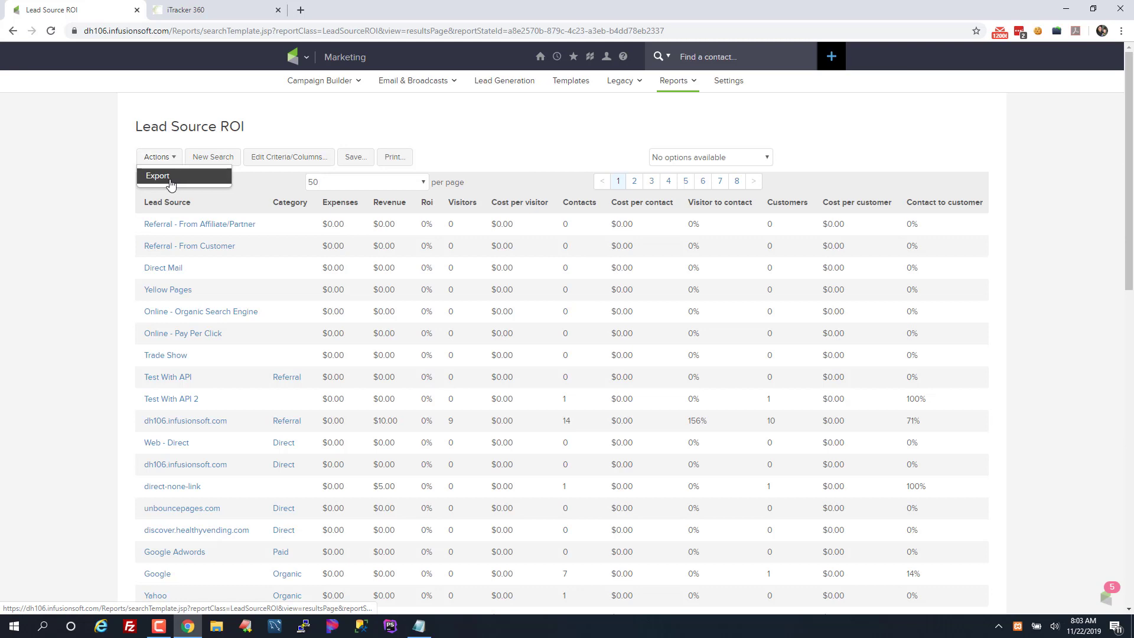
{"action": "left_click", "coordinate": [167, 179]}
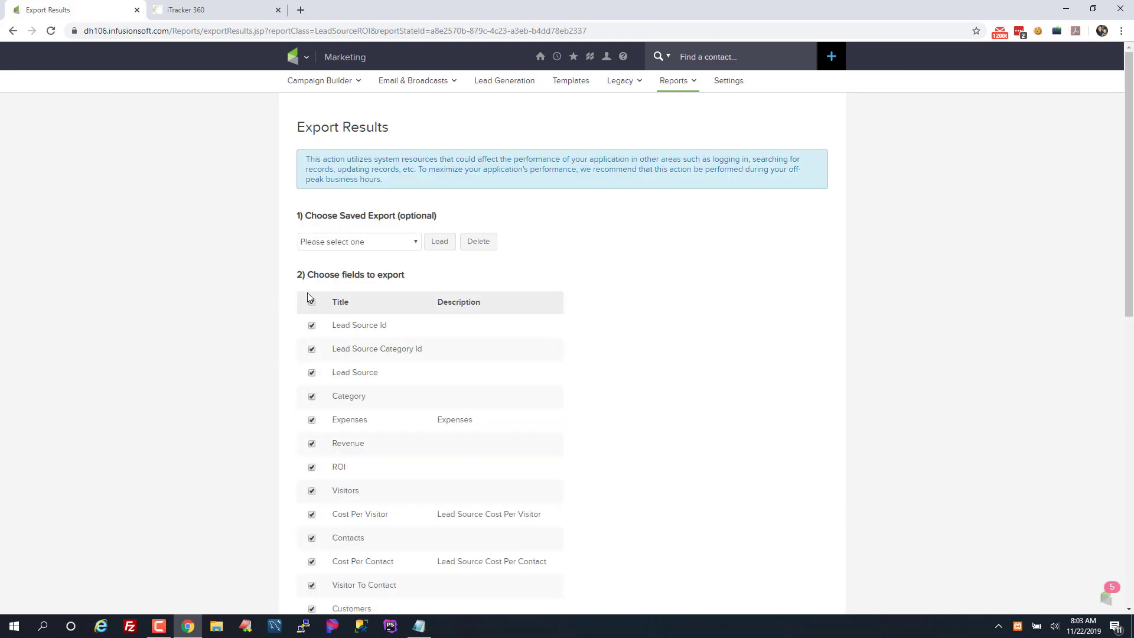
{"action": "left_click", "coordinate": [313, 302]}
{"action": "scroll", "coordinate": [389, 337], "scroll_direction": "down", "scroll_amount": 2}
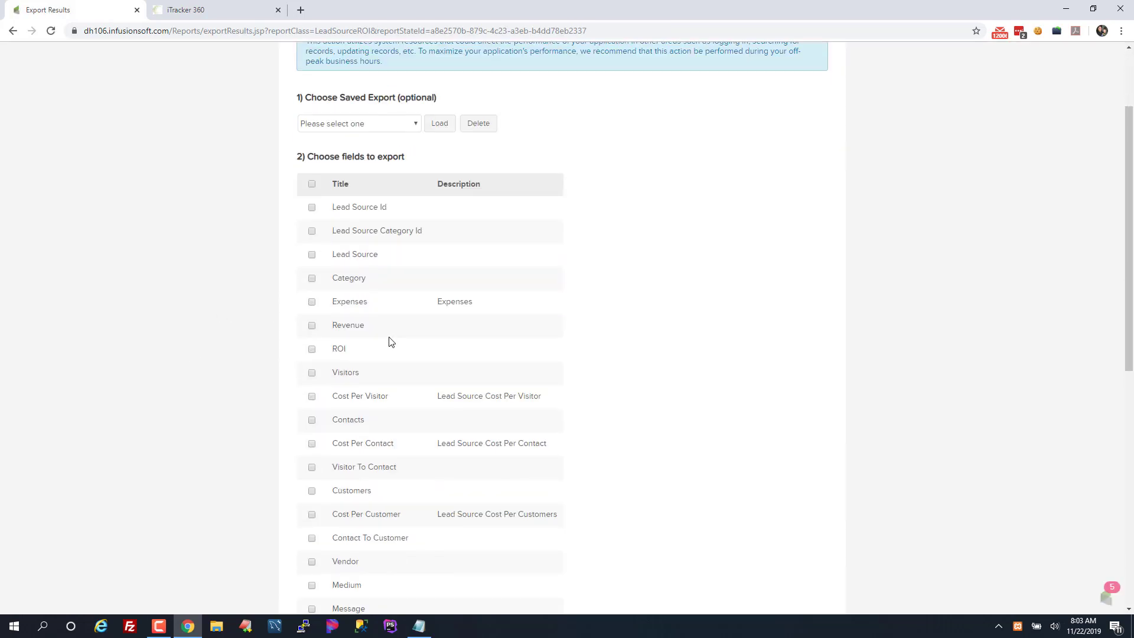
{"action": "left_click", "coordinate": [312, 420]}
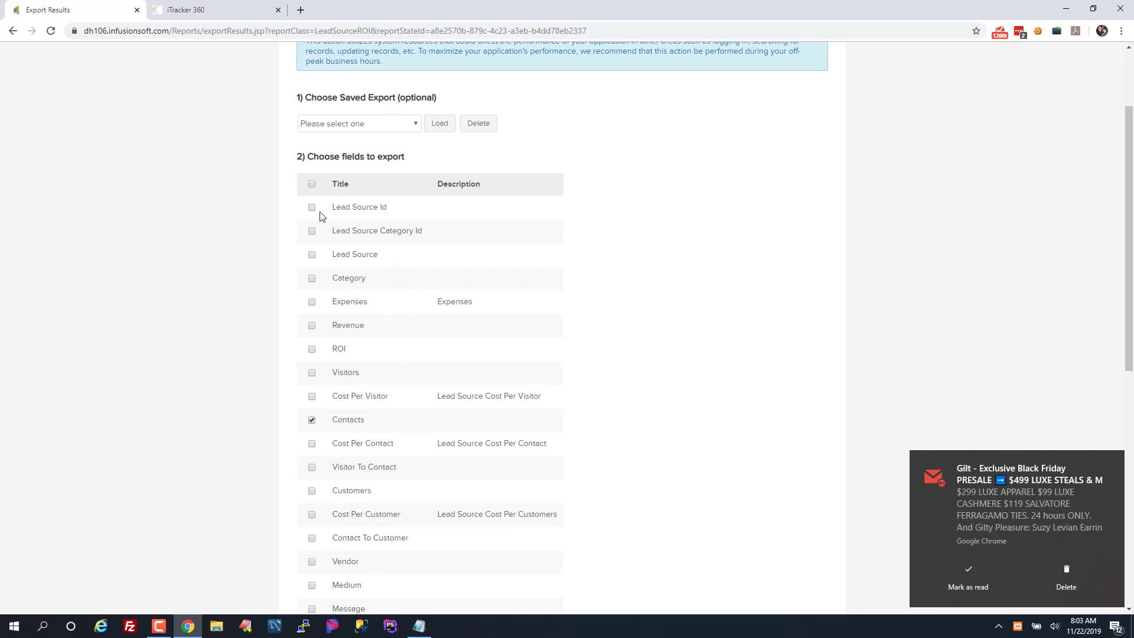
- Process the export in Excel format and open the downloaded file export_1.xlsx
{"action": "scroll", "coordinate": [201, 263], "scroll_direction": "down", "scroll_amount": 8}
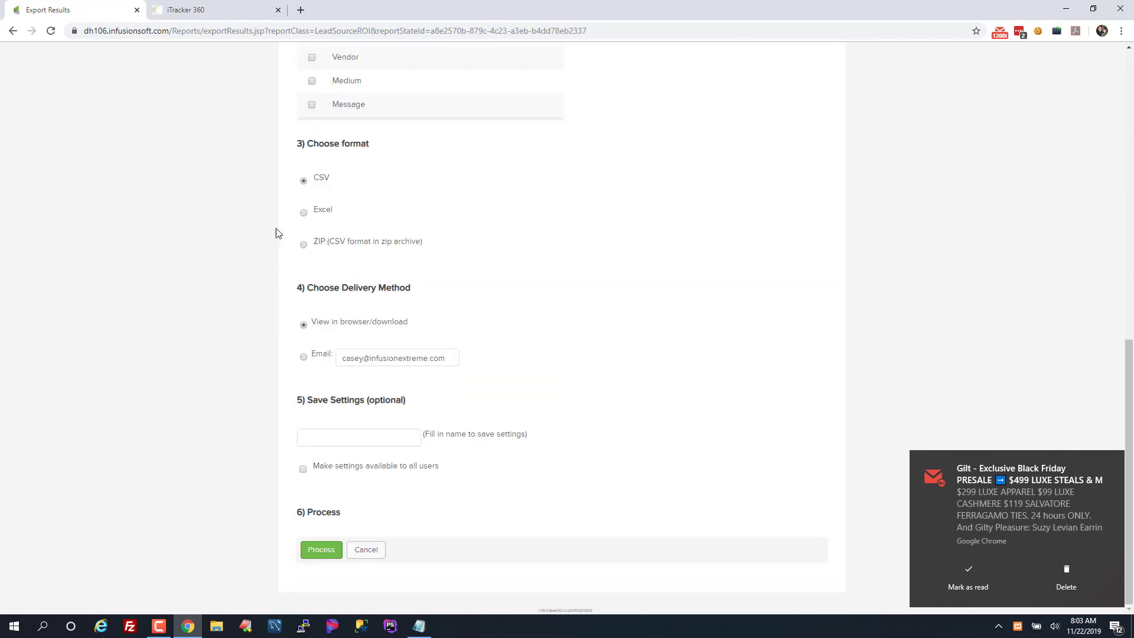
{"action": "left_click", "coordinate": [304, 212]}
{"action": "left_click", "coordinate": [320, 554]}
{"action": "left_click", "coordinate": [672, 117]}
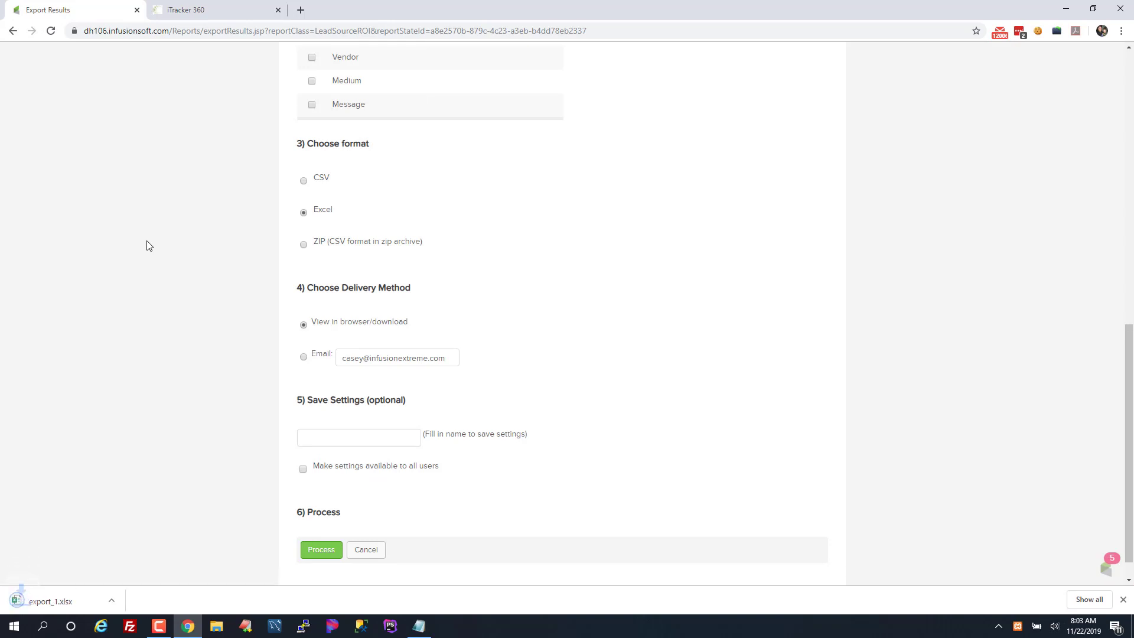
{"action": "left_click", "coordinate": [51, 600]}
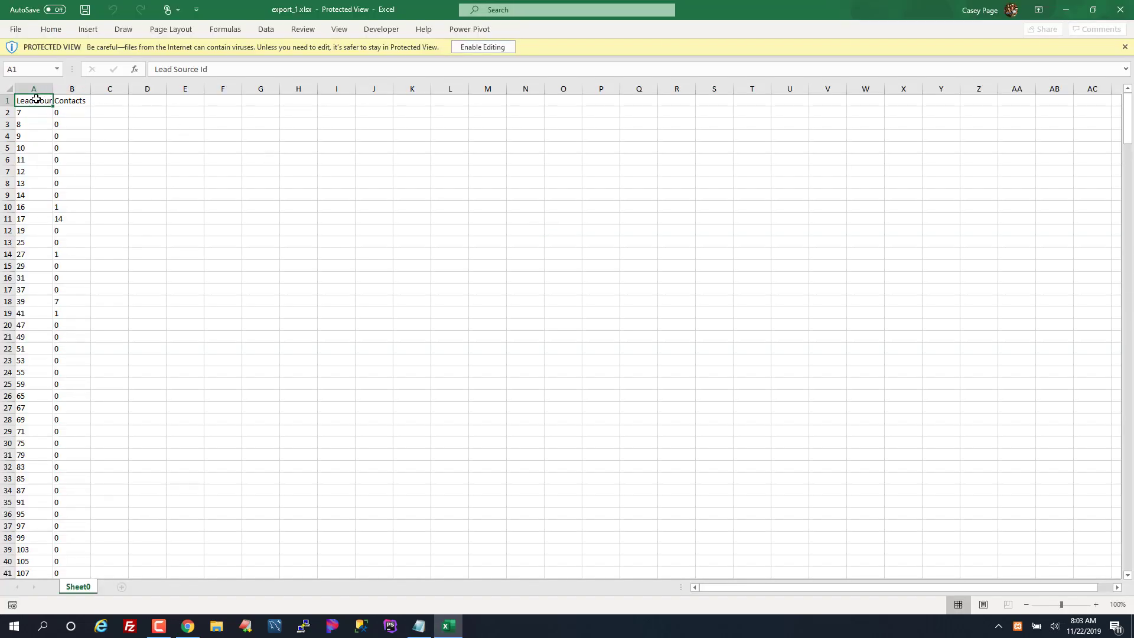
- Enable editing of the exported workbook and enter the column header "Link" in cell C1
{"action": "key", "text": "shift+Right"}
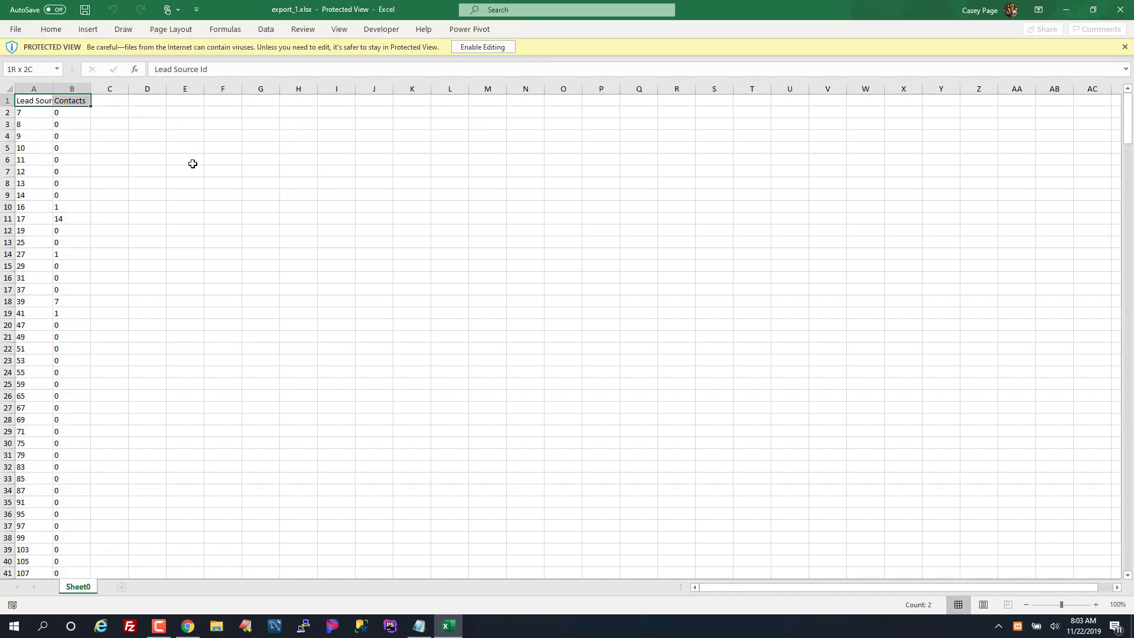
{"action": "key", "text": "shift+Left"}
{"action": "key", "text": "Right"}
{"action": "key", "text": "Right"}
{"action": "key", "text": "Down"}
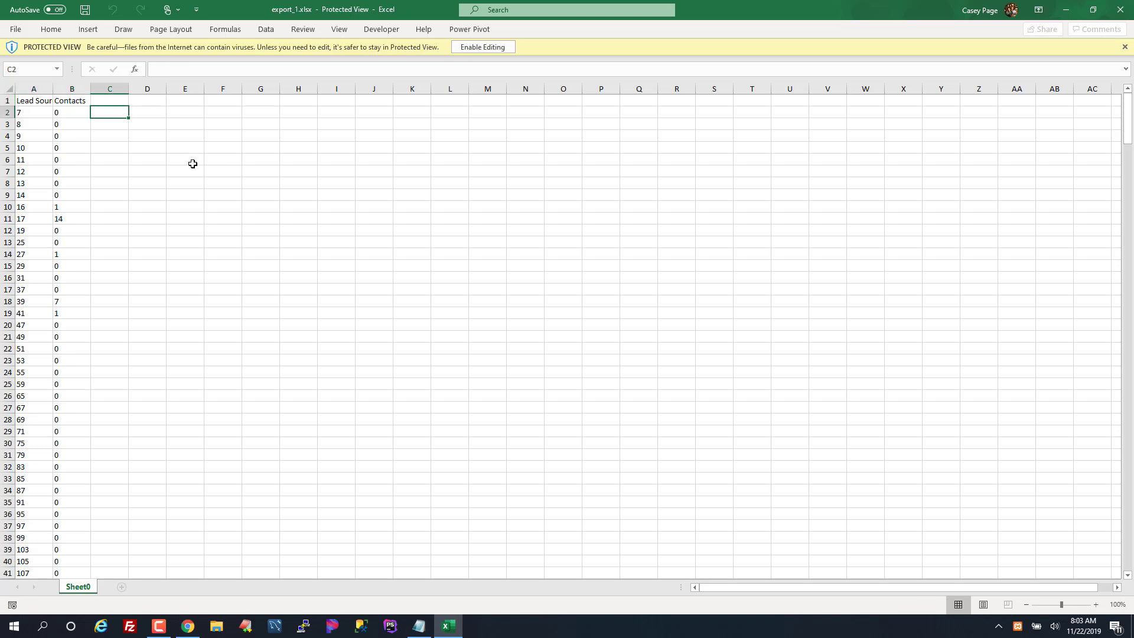
{"action": "key", "text": "Up"}
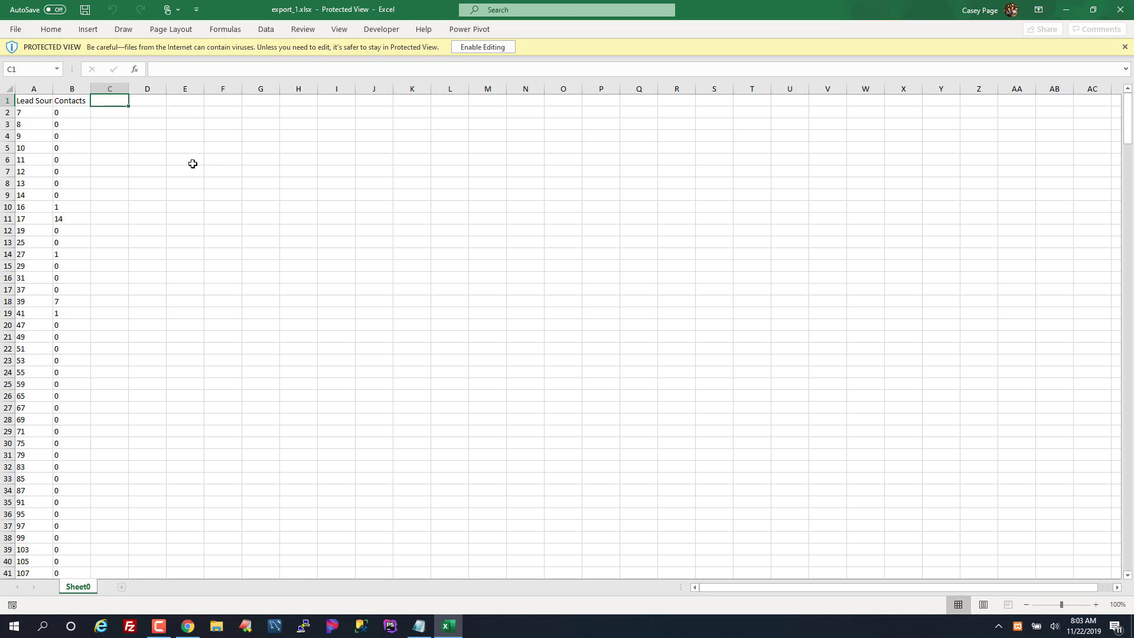
{"action": "left_click", "coordinate": [495, 47]}
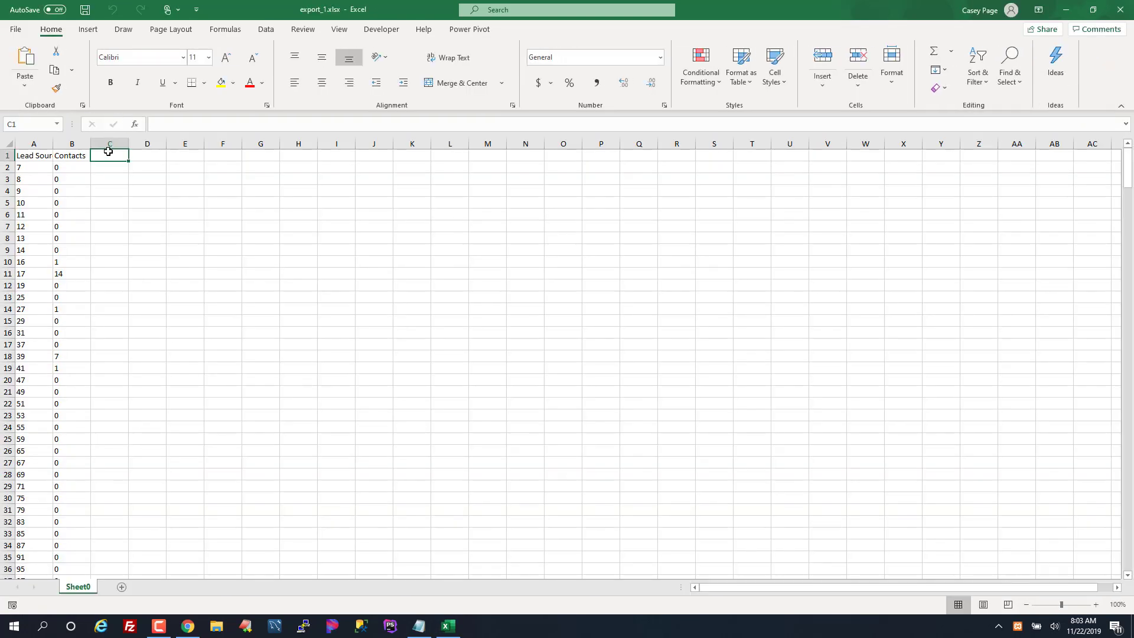
{"action": "double_click", "coordinate": [108, 151]}
{"action": "type", "text": "Link"}
{"action": "key", "text": "Return"}
- Switch to Notepad and remove the second deletion URL, the one for lead source 937
{"action": "left_click", "coordinate": [419, 628]}
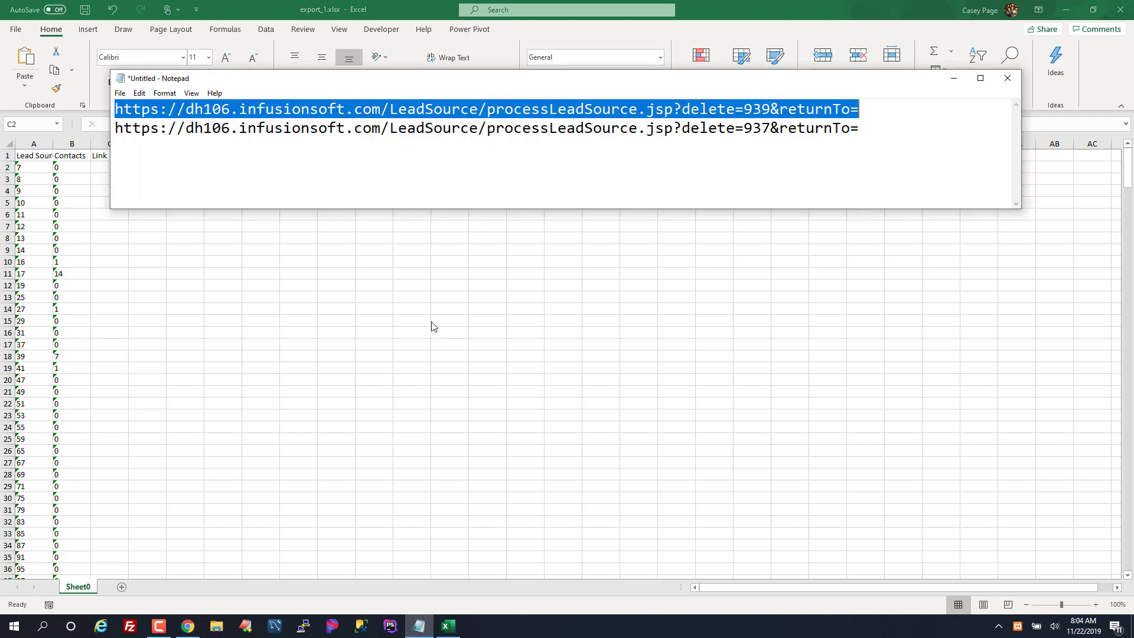
{"action": "left_click", "coordinate": [854, 128]}
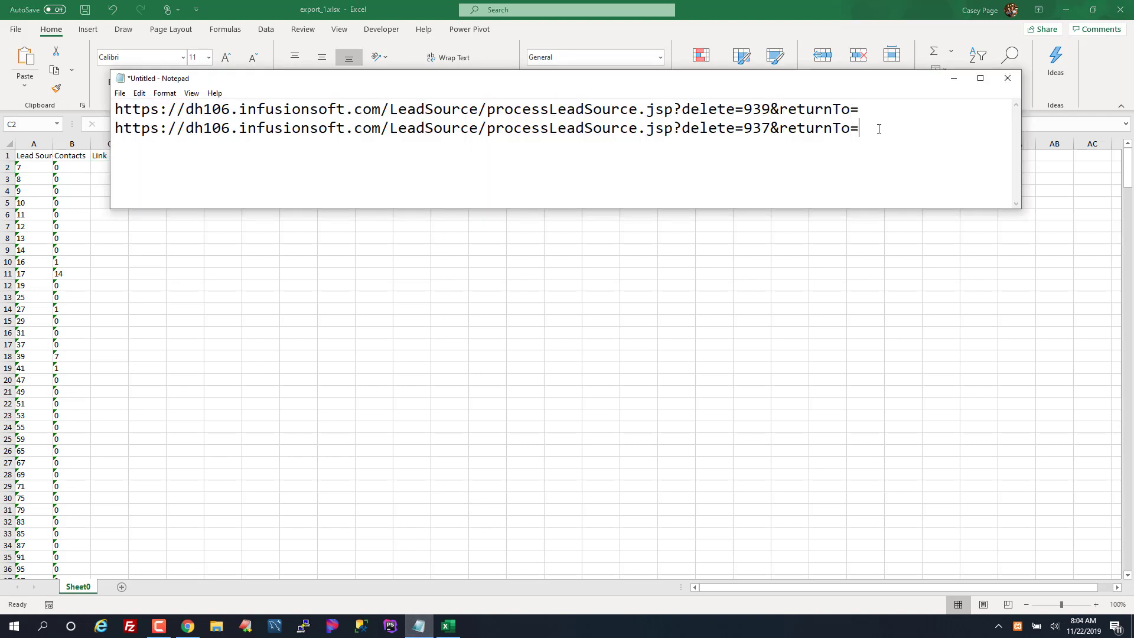
{"action": "key", "text": "shift+Home"}
{"action": "key", "text": "BackSpace"}
{"action": "key", "text": "ctrl+a"}
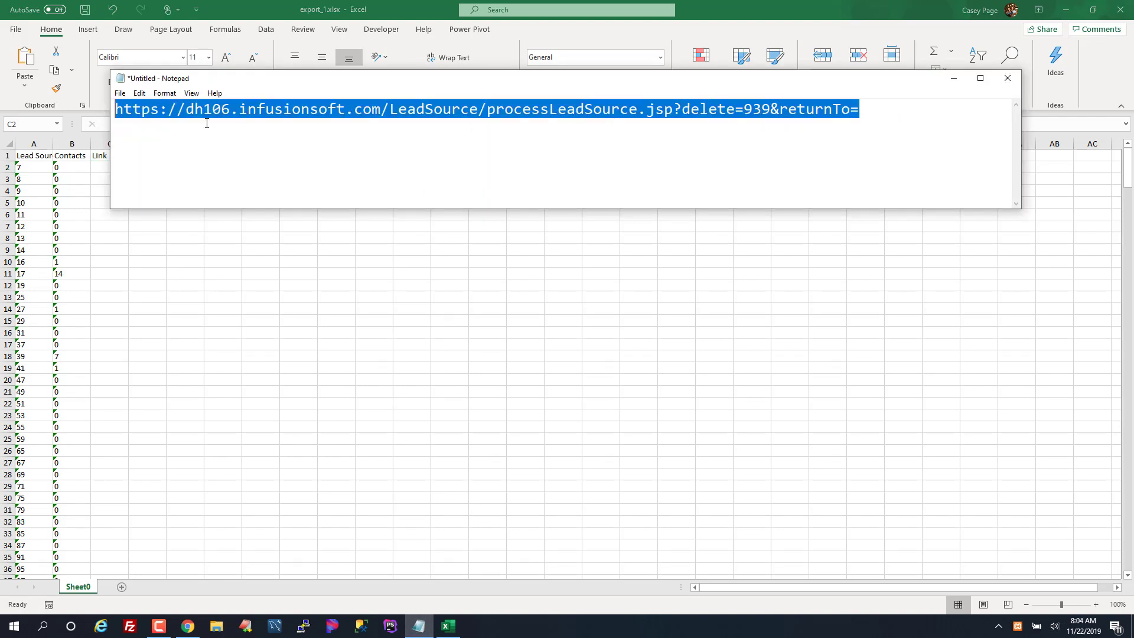
{"action": "left_click_drag", "start_coordinate": [186, 110], "coordinate": [229, 114]}
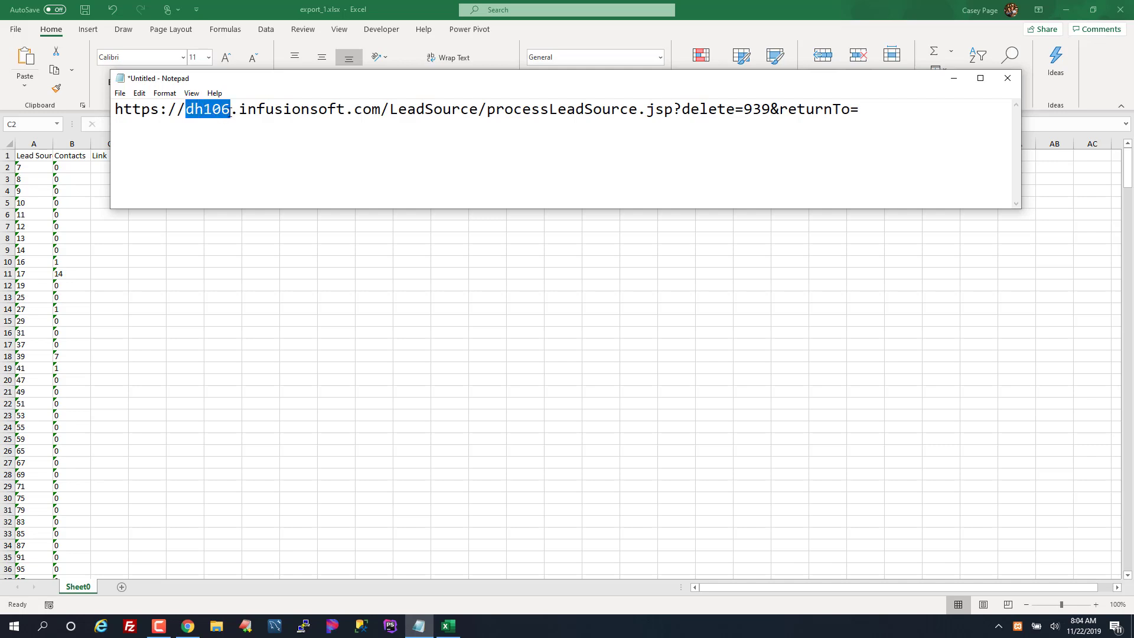
- Copy the first part of the Notepad URL, up to and including "delete=", and paste it into cell C2 of the Excel sheet
{"action": "left_click", "coordinate": [745, 109]}
{"action": "key", "text": "shift+Home"}
{"action": "key", "text": "ctrl+c"}
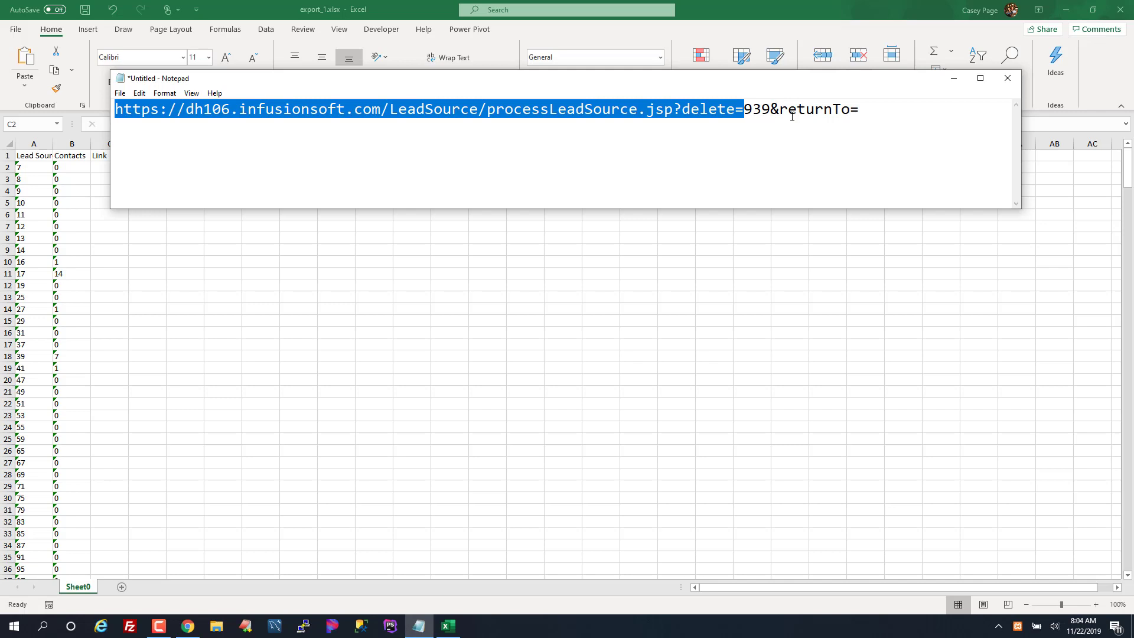
{"action": "double_click", "coordinate": [758, 111]}
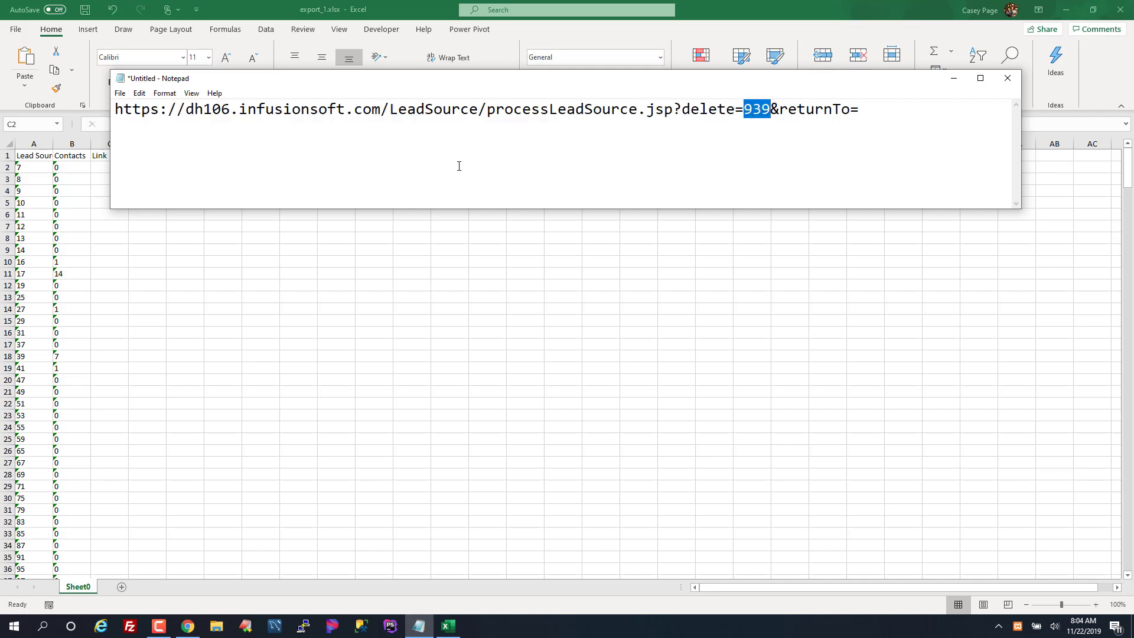
{"action": "key", "text": "alt+Tab"}
{"action": "key", "text": "ctrl+v"}
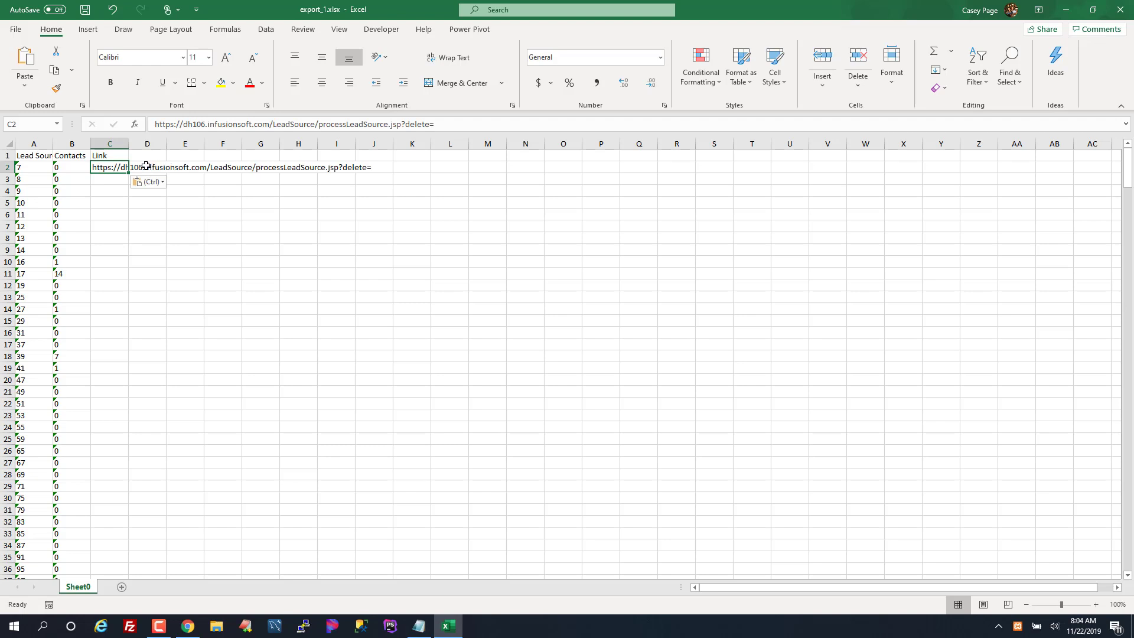
- Turn the URL in C2 into a CONCAT formula with the quoted URL as first argument and A2 as second
{"action": "left_click", "coordinate": [156, 124]}
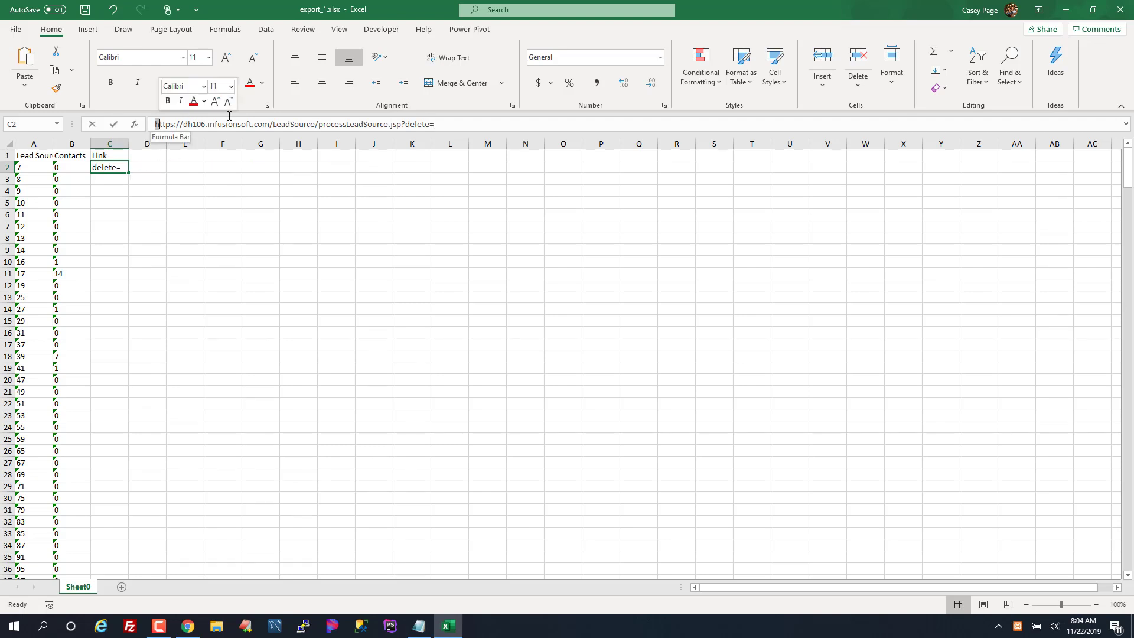
{"action": "type", "text": "="}
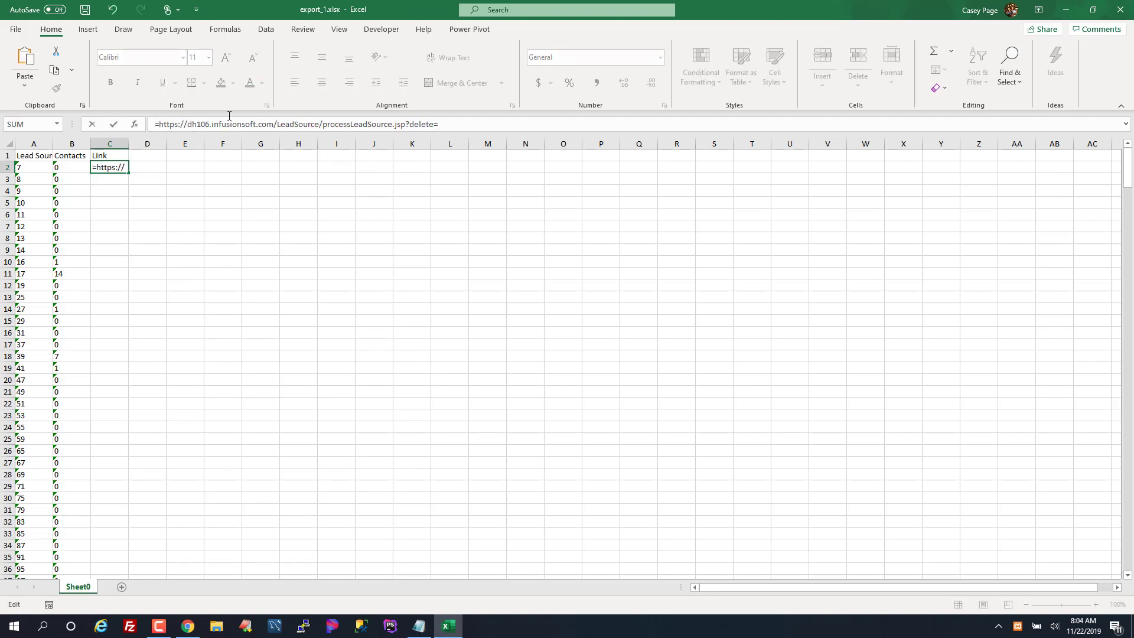
{"action": "type", "text": "concat("}
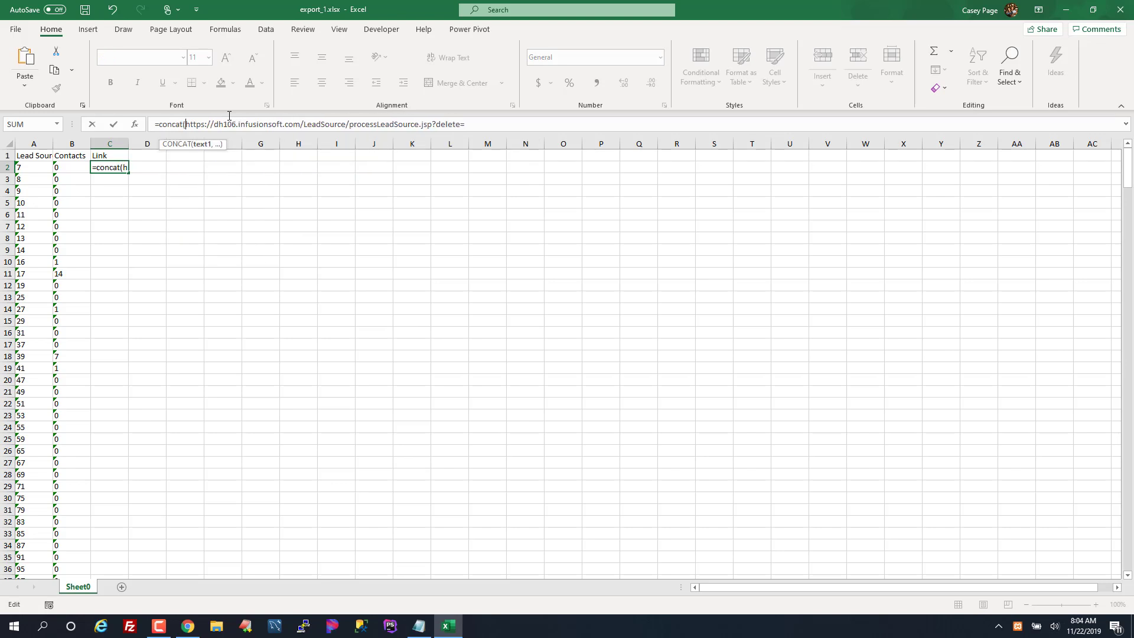
{"action": "type", "text": "\""}
{"action": "key", "text": "End"}
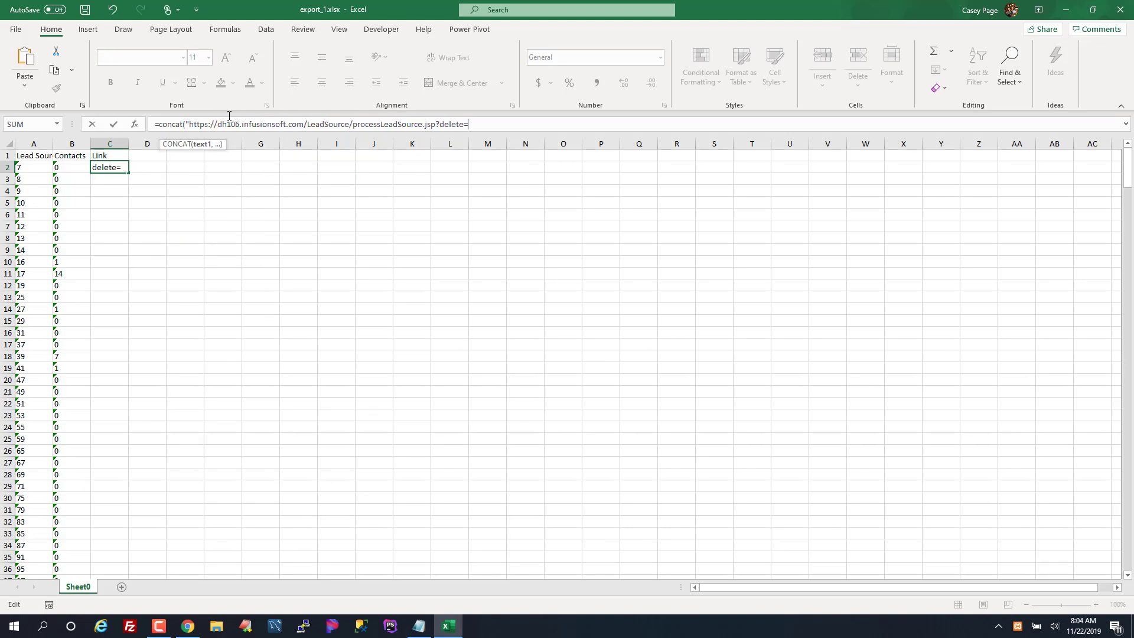
{"action": "type", "text": ","}
{"action": "left_click", "coordinate": [36, 168]}
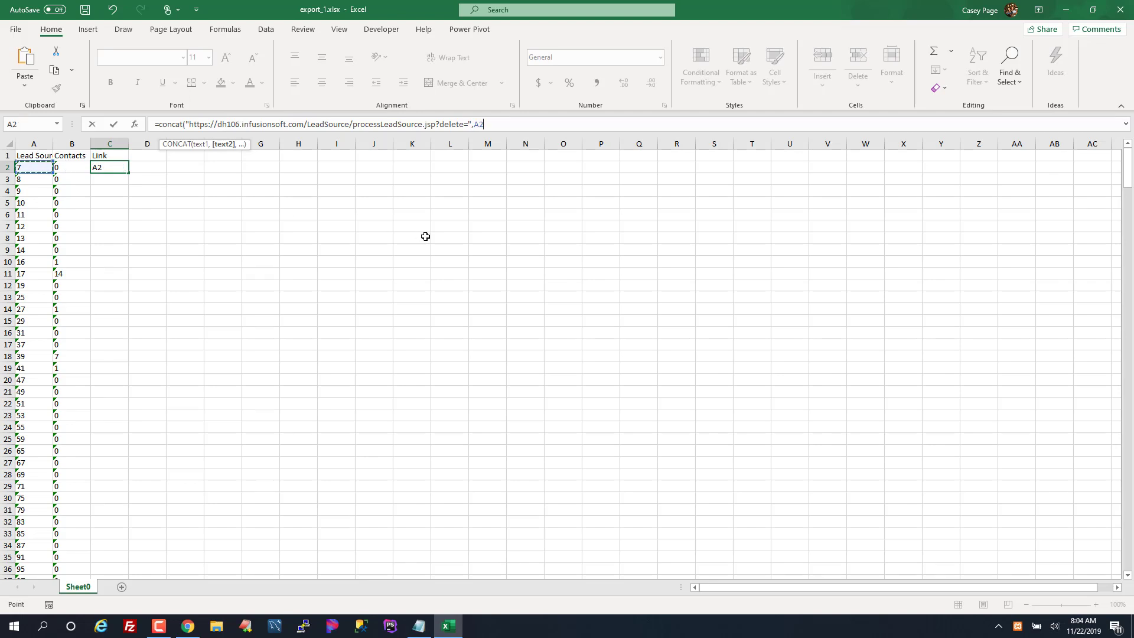
- Add "&returnTo=", copied from the Notepad URL, as the third CONCAT argument in C2 and complete the formula
{"action": "type", "text": ",\""}
{"action": "key", "text": "alt+Tab"}
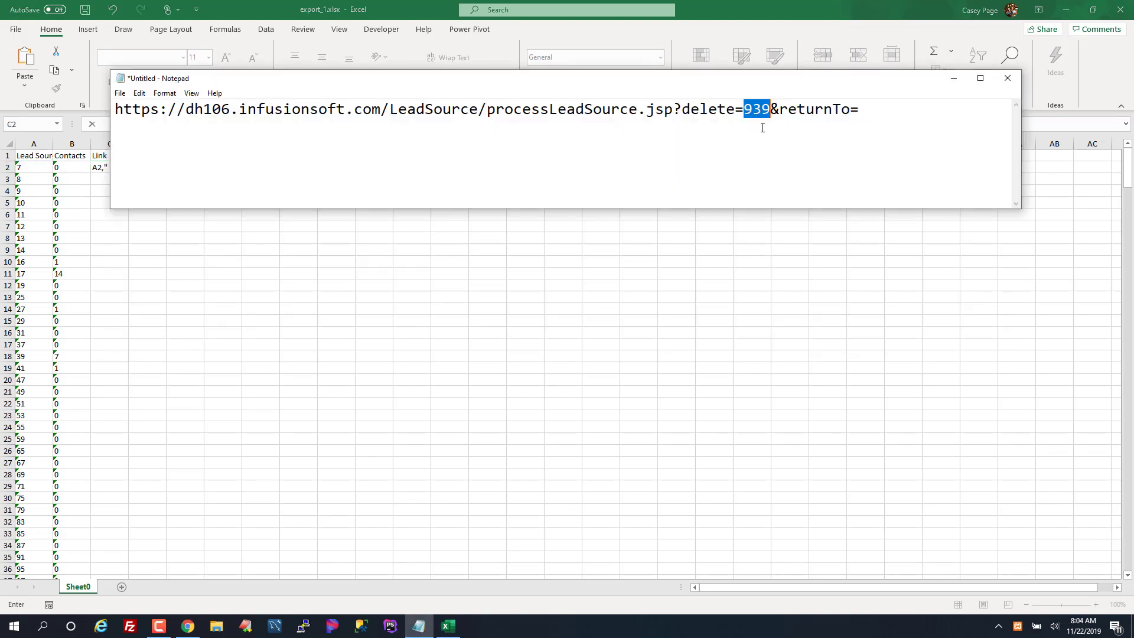
{"action": "left_click_drag", "start_coordinate": [770, 110], "coordinate": [939, 114]}
{"action": "key", "text": "ctrl+c"}
{"action": "key", "text": "alt+Tab"}
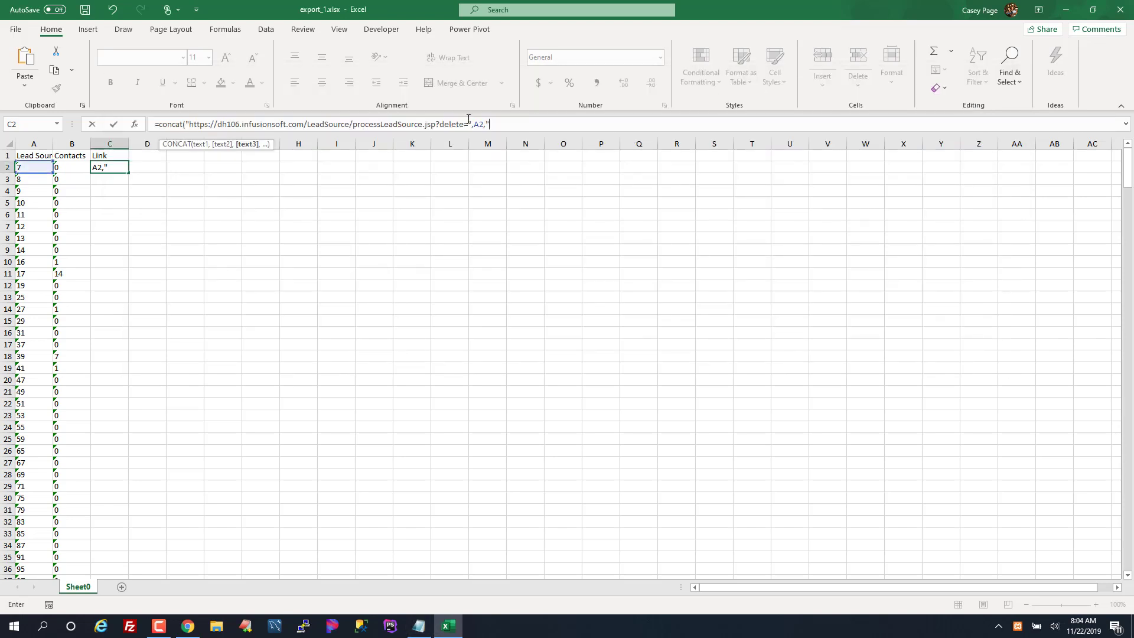
{"action": "key", "text": "ctrl+v"}
{"action": "type", "text": "\")"}
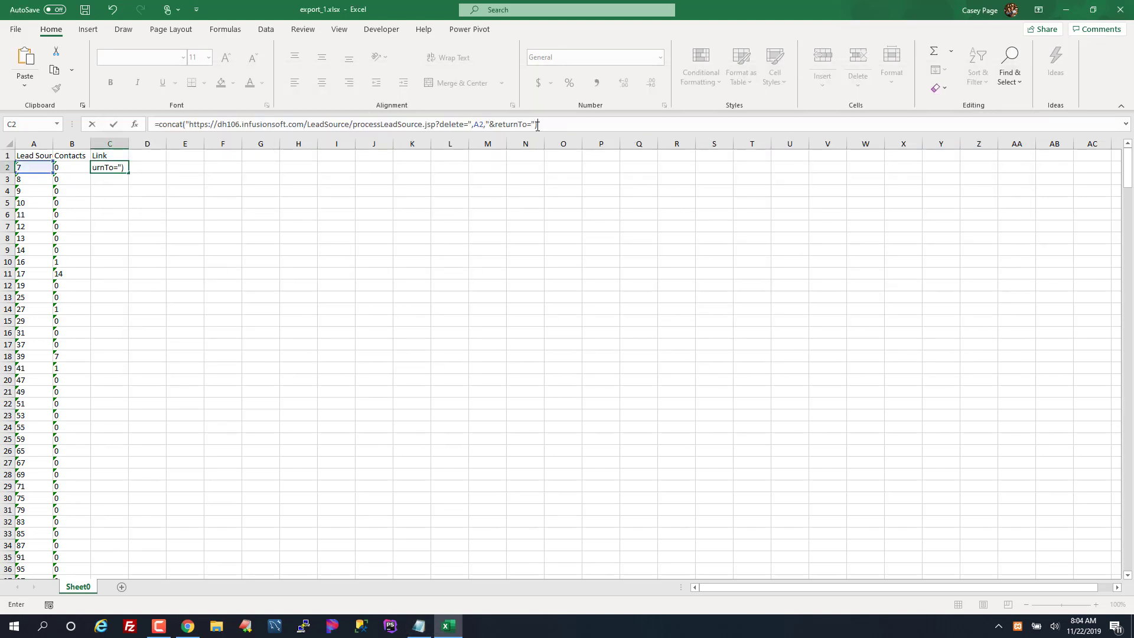
{"action": "key", "text": "Return"}
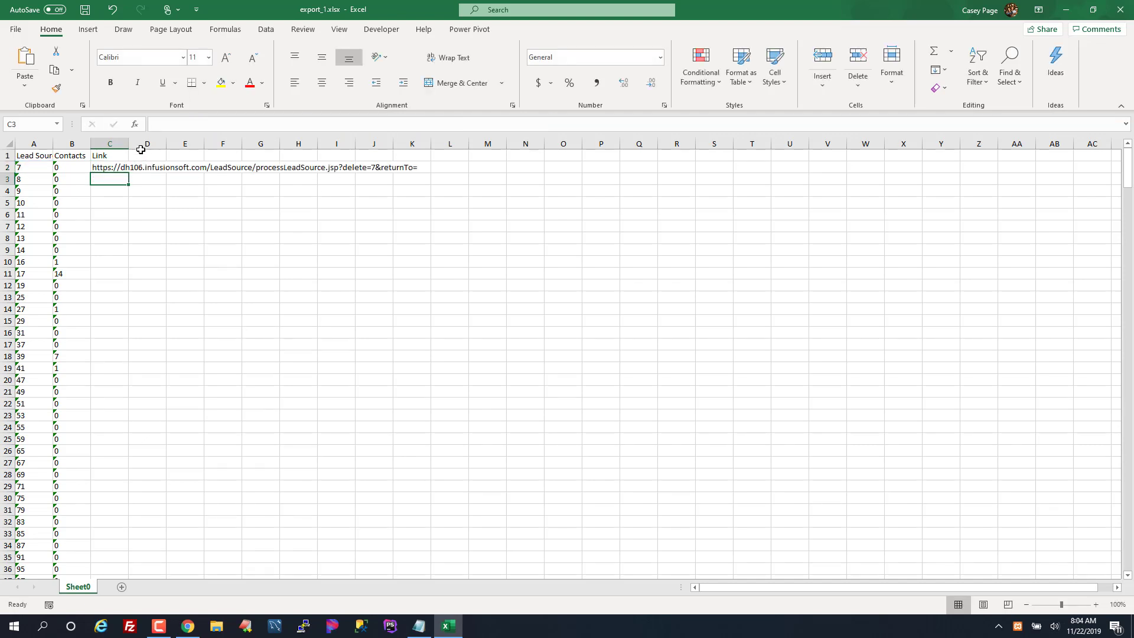
- Auto-fit the widths of columns C and A to their contents and select the formula in C2
{"action": "double_click", "coordinate": [128, 143]}
{"action": "double_click", "coordinate": [52, 146]}
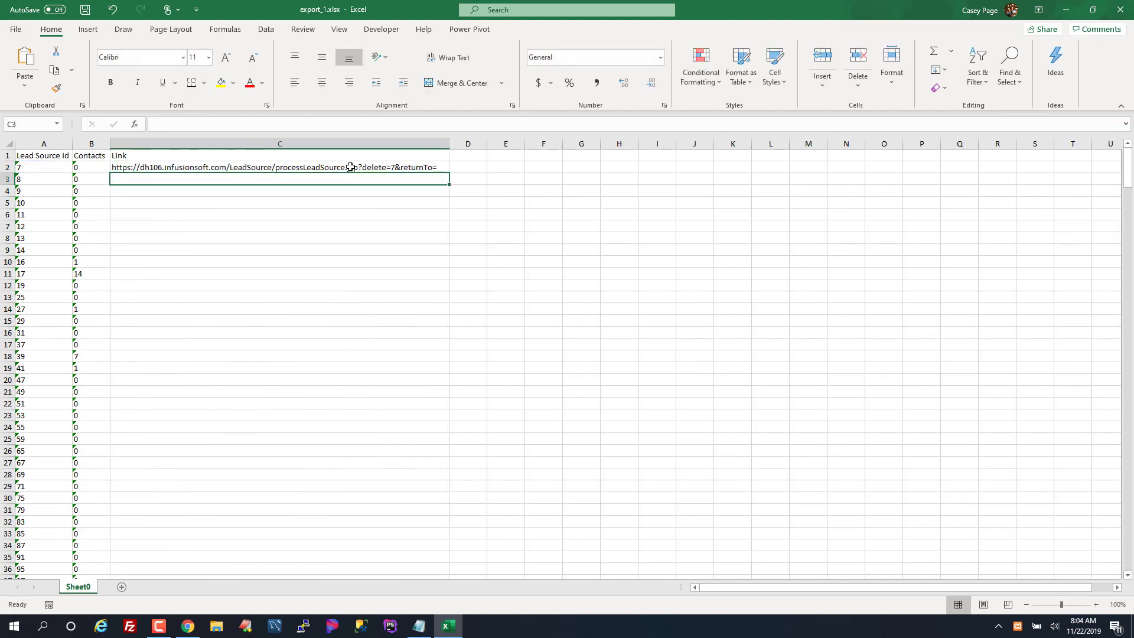
{"action": "left_click", "coordinate": [417, 167]}
{"action": "left_click", "coordinate": [48, 169]}
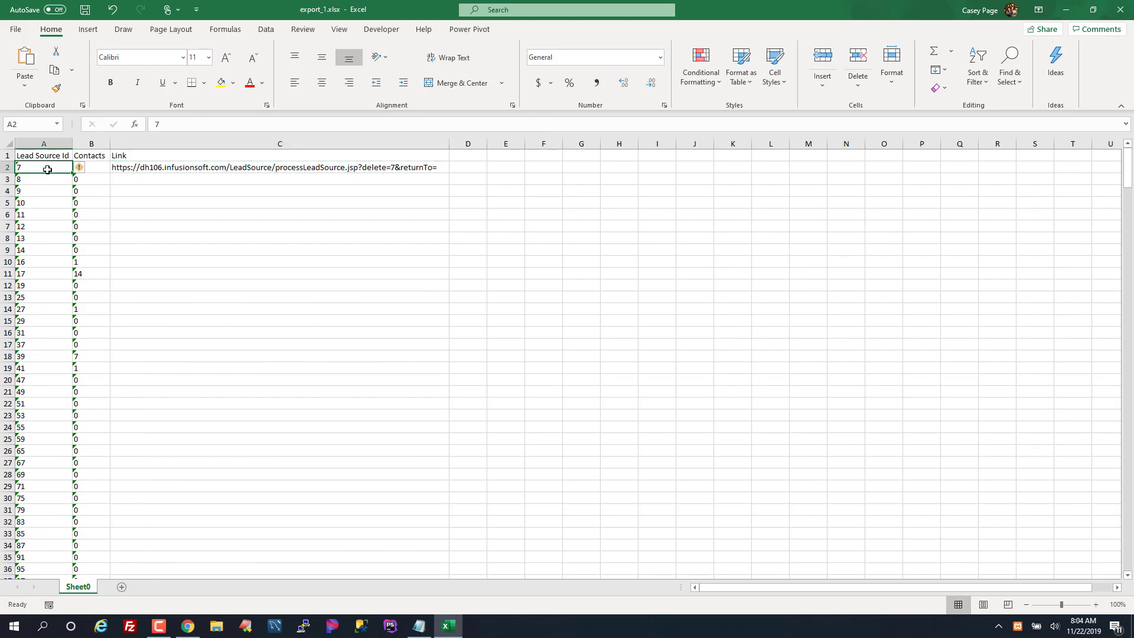
{"action": "left_click", "coordinate": [180, 160]}
{"action": "left_click", "coordinate": [176, 166]}
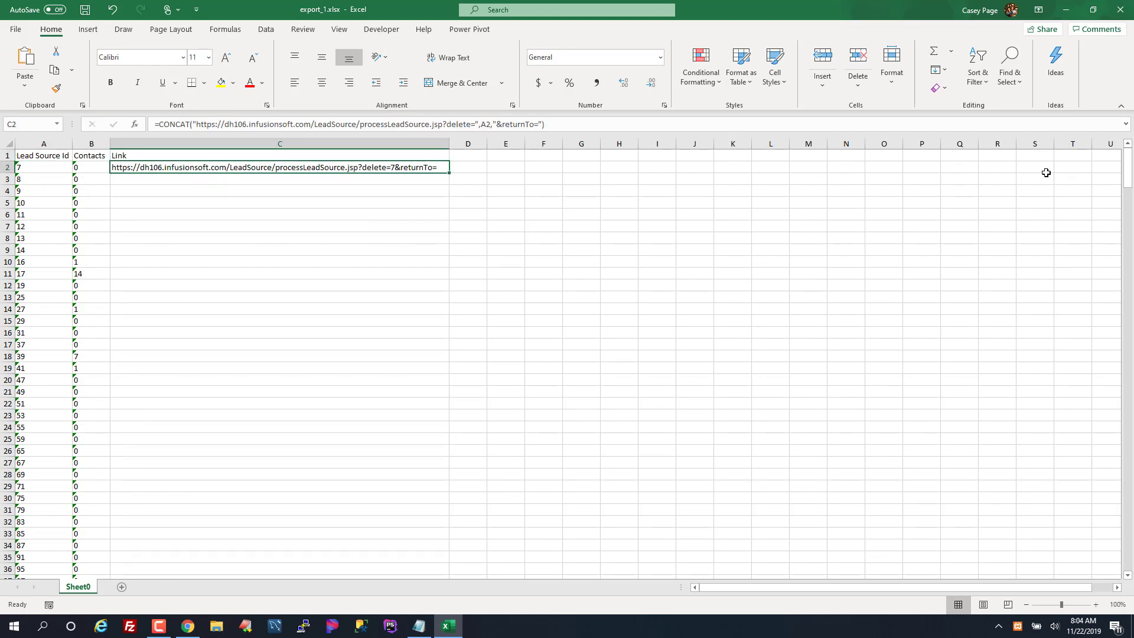
- Fill the CONCAT formula from C2 down column C to row 379 and check the generated links
{"action": "left_click_drag", "start_coordinate": [1128, 168], "coordinate": [1120, 539]}
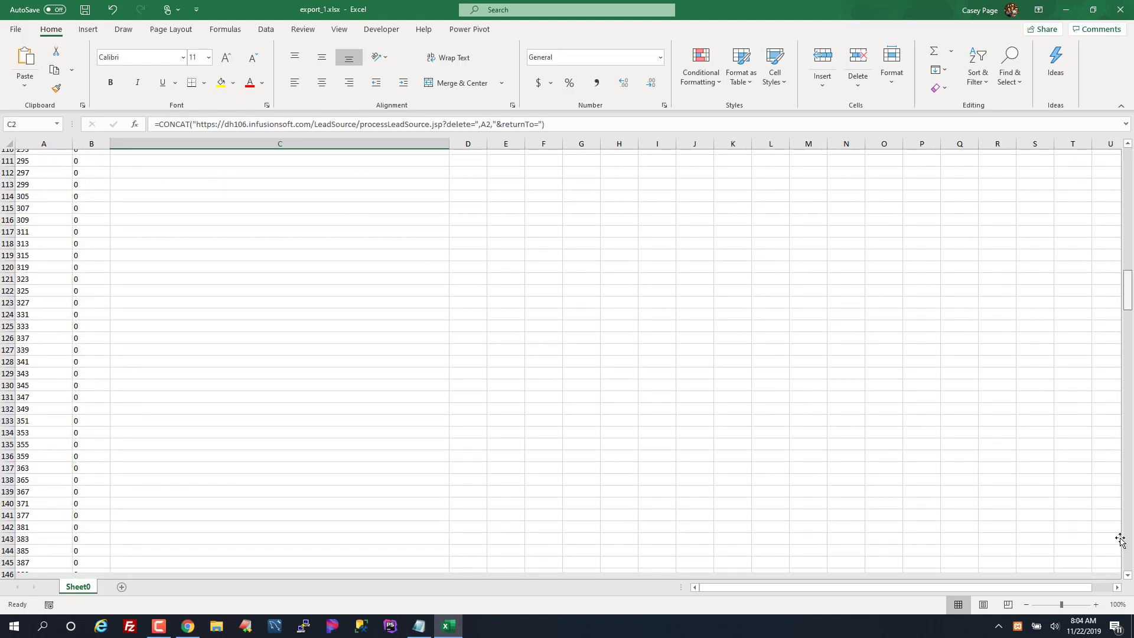
{"action": "left_click", "coordinate": [1118, 542]}
{"action": "scroll", "coordinate": [316, 425], "scroll_direction": "down", "scroll_amount": 5}
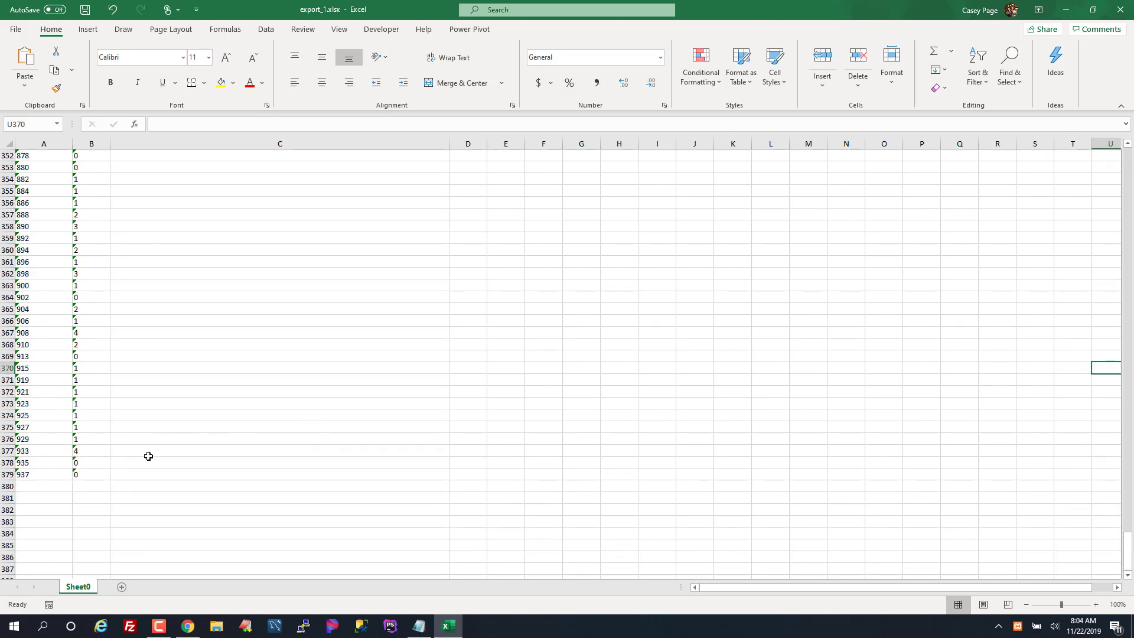
{"action": "left_click", "coordinate": [134, 471], "text": "shift"}
{"action": "left_click", "coordinate": [216, 468]}
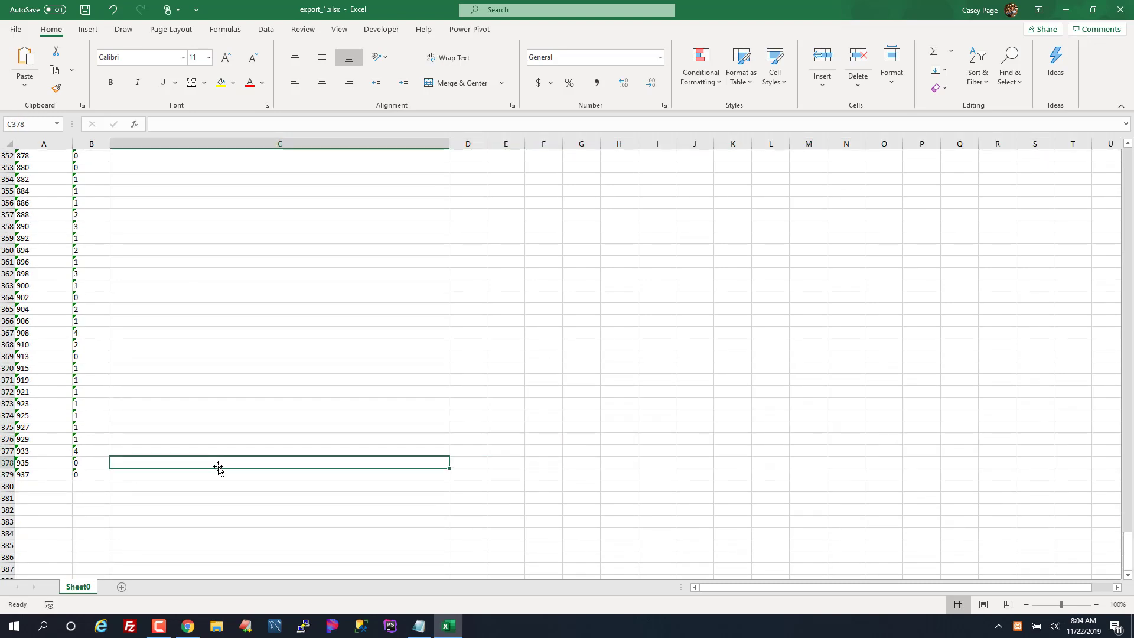
{"action": "key", "text": "Down"}
{"action": "key", "text": "ctrl+shift+Up"}
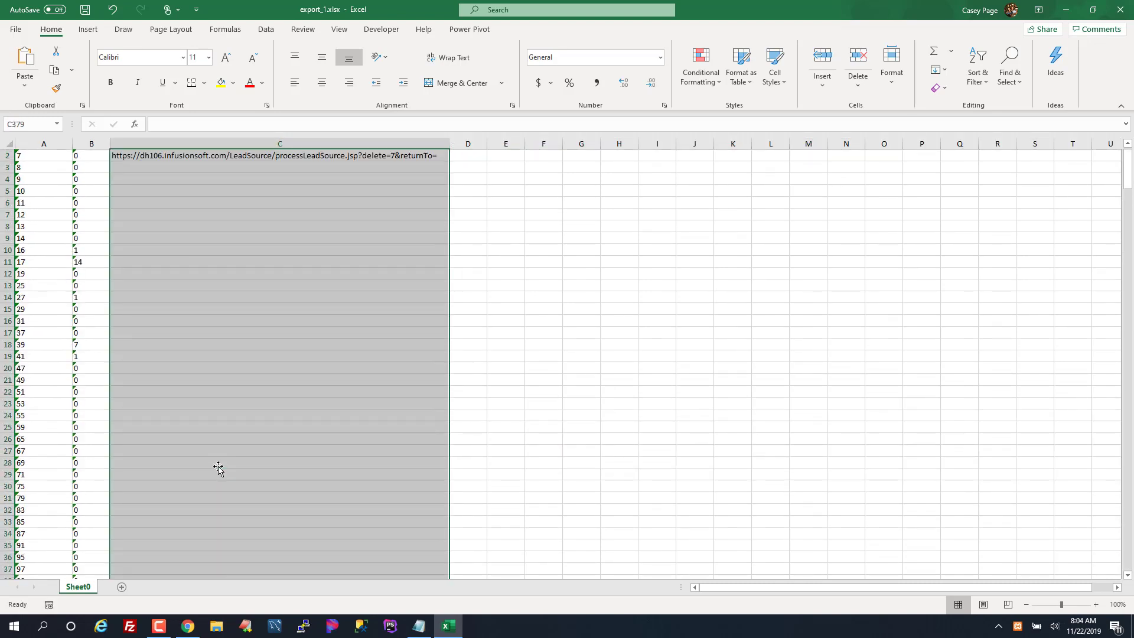
{"action": "key", "text": "ctrl+d"}
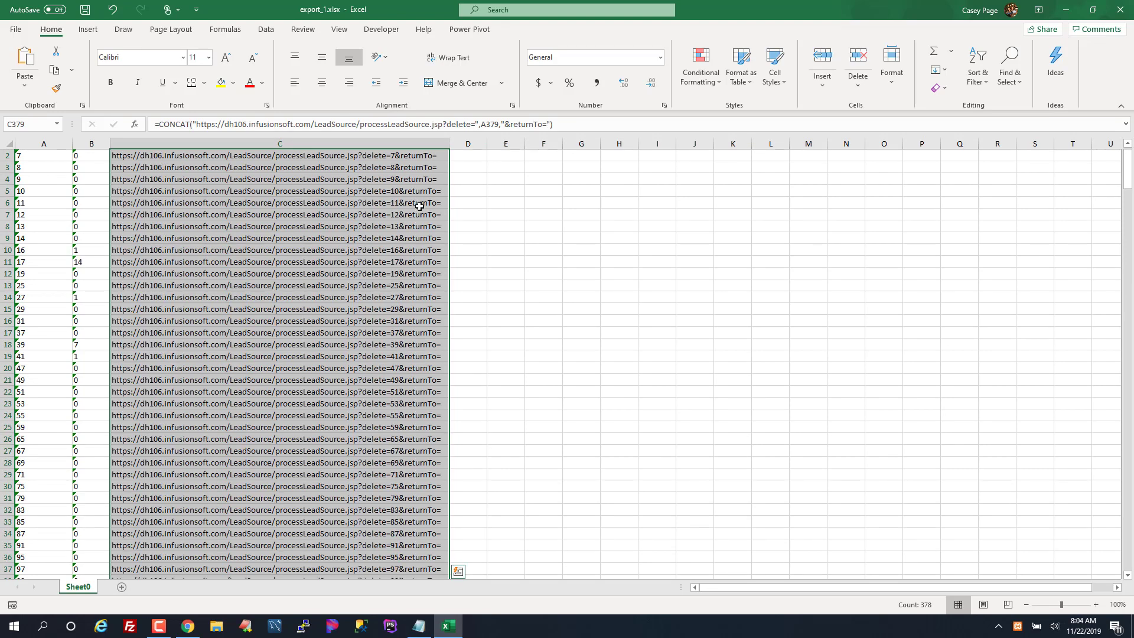
{"action": "left_click", "coordinate": [420, 206]}
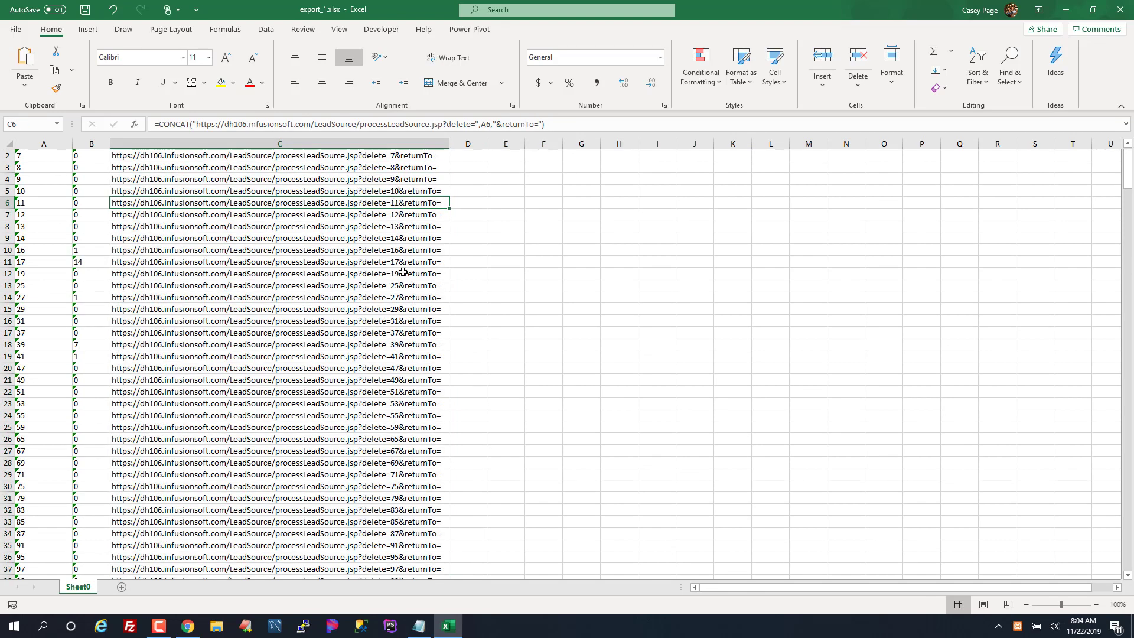
{"action": "scroll", "coordinate": [389, 391], "scroll_direction": "down", "scroll_amount": 20}
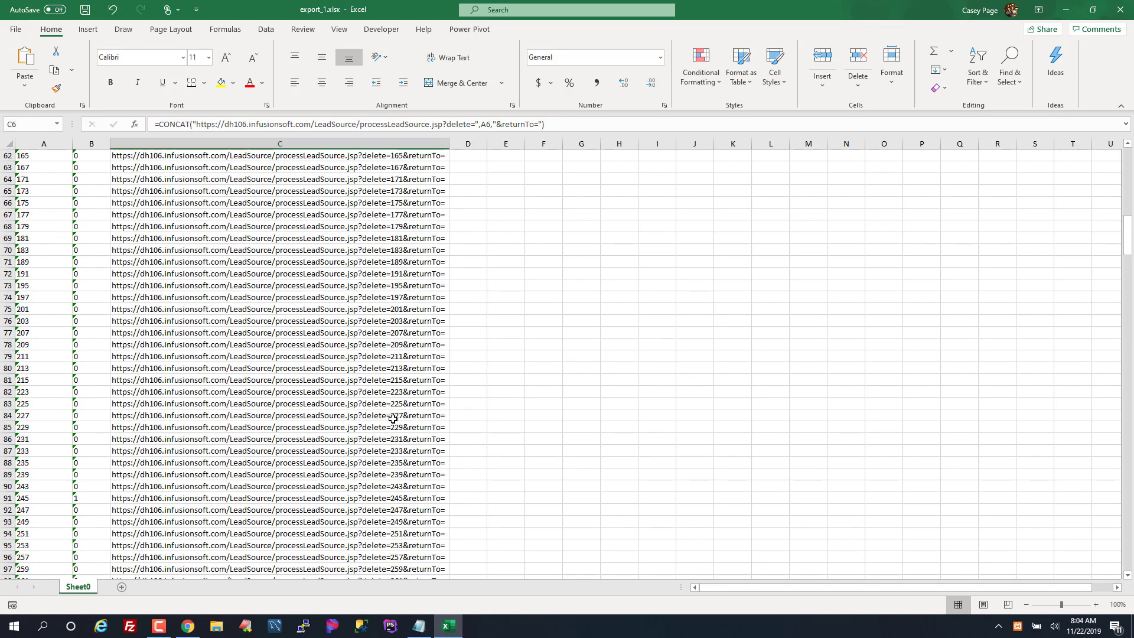
{"action": "left_click", "coordinate": [356, 412]}
{"action": "key", "text": "Left"}
{"action": "key", "text": "Left"}
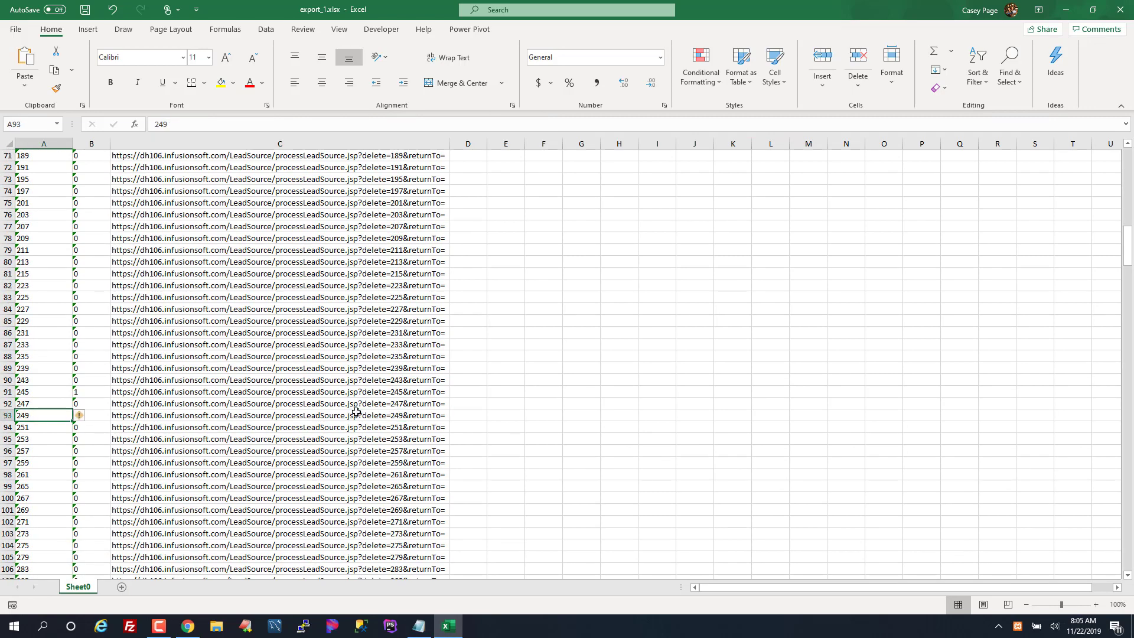
- Convert the range A1:C379 into a table that has headers
{"action": "key", "text": "ctrl+Home"}
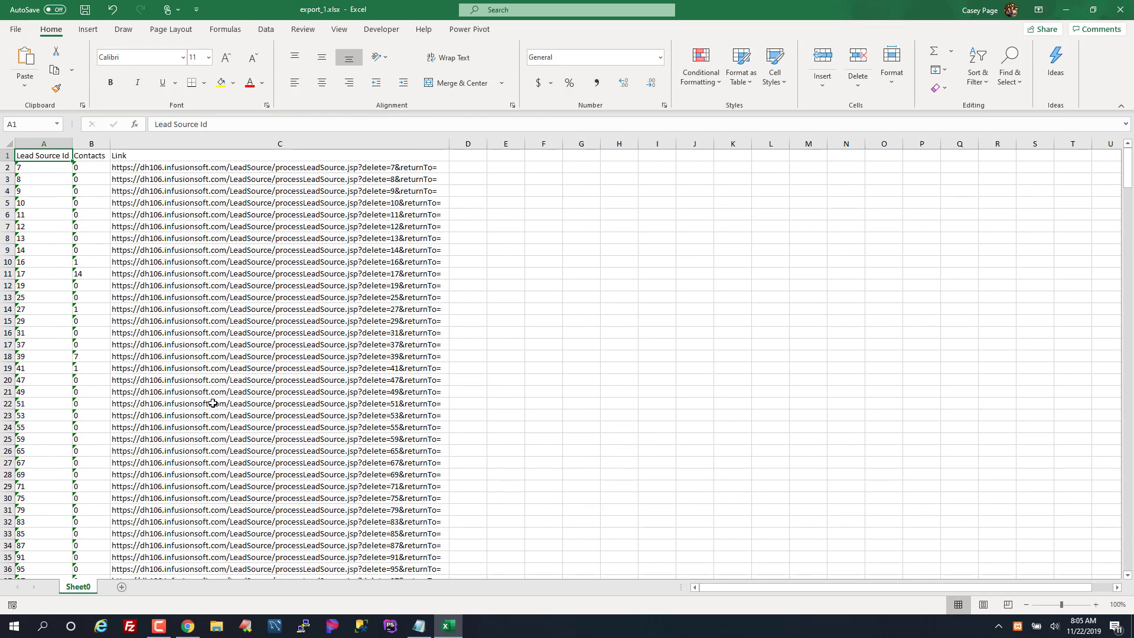
{"action": "key", "text": "ctrl+shift+Right"}
{"action": "key", "text": "ctrl+shift+Down"}
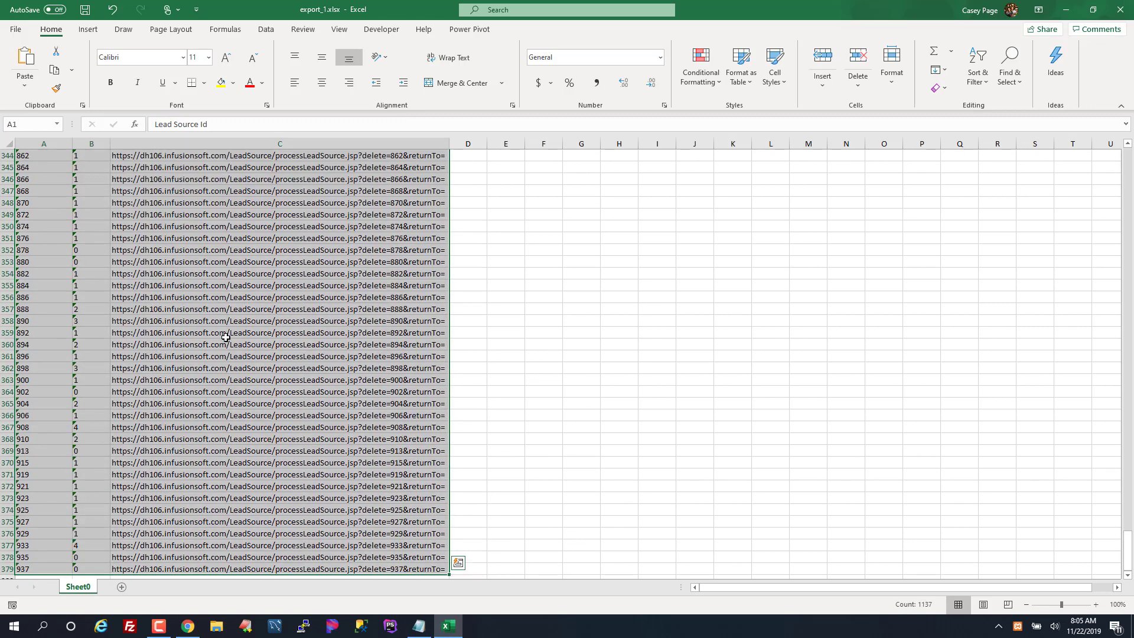
{"action": "left_click", "coordinate": [88, 29]}
{"action": "left_click", "coordinate": [111, 59]}
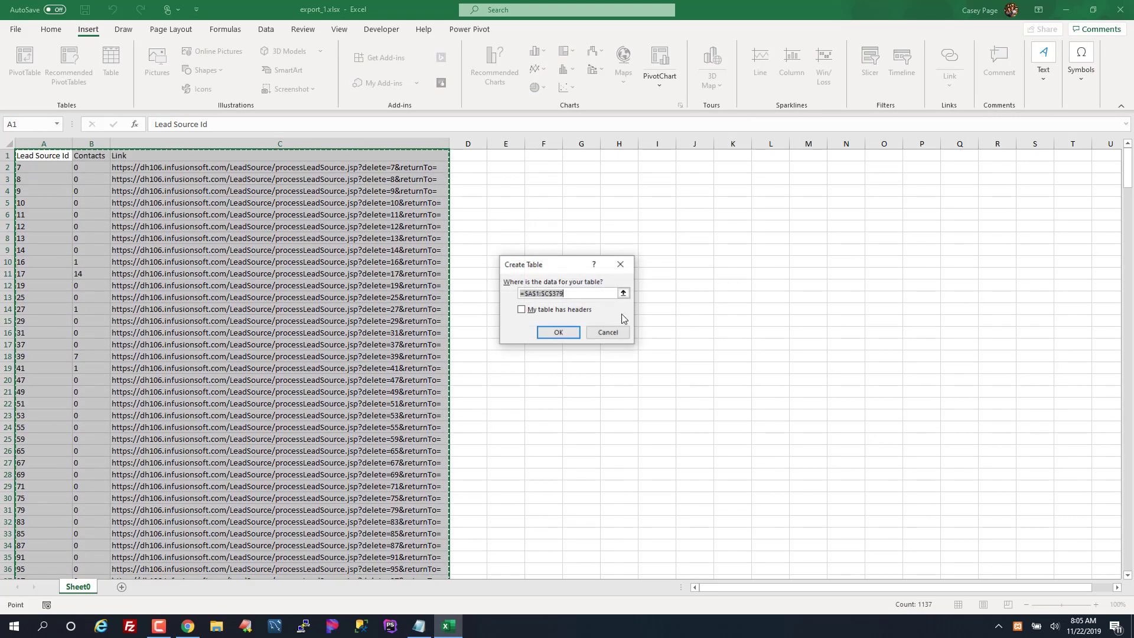
{"action": "left_click", "coordinate": [546, 309]}
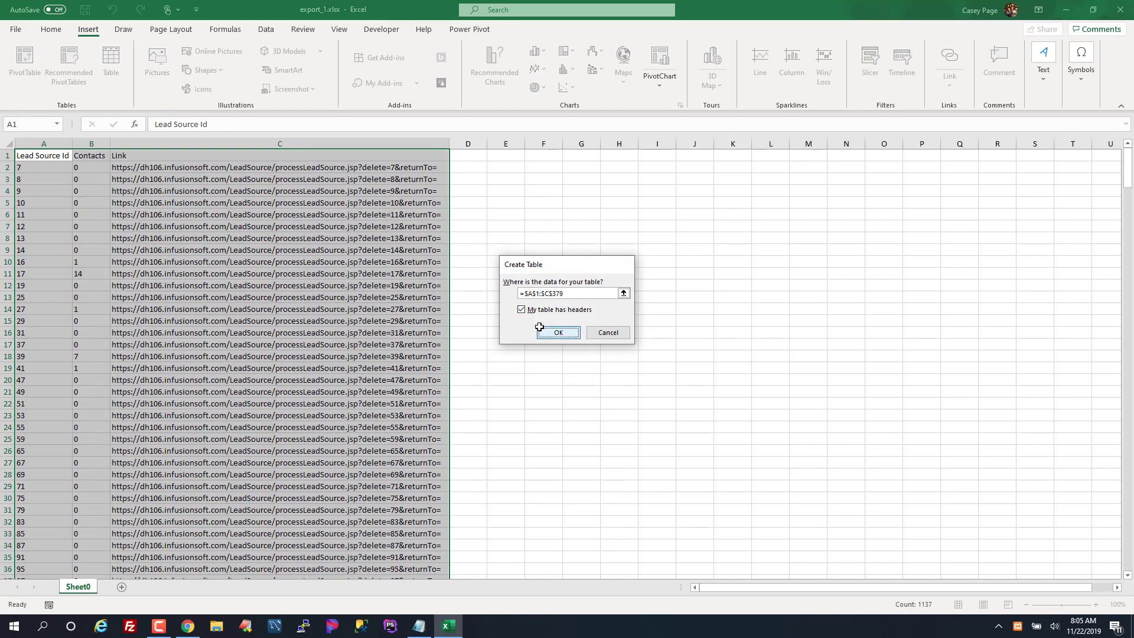
{"action": "left_click", "coordinate": [557, 332]}
{"action": "left_click", "coordinate": [232, 224]}
- Filter the table's Contacts column to show only rows with the value 0
{"action": "left_click", "coordinate": [119, 155]}
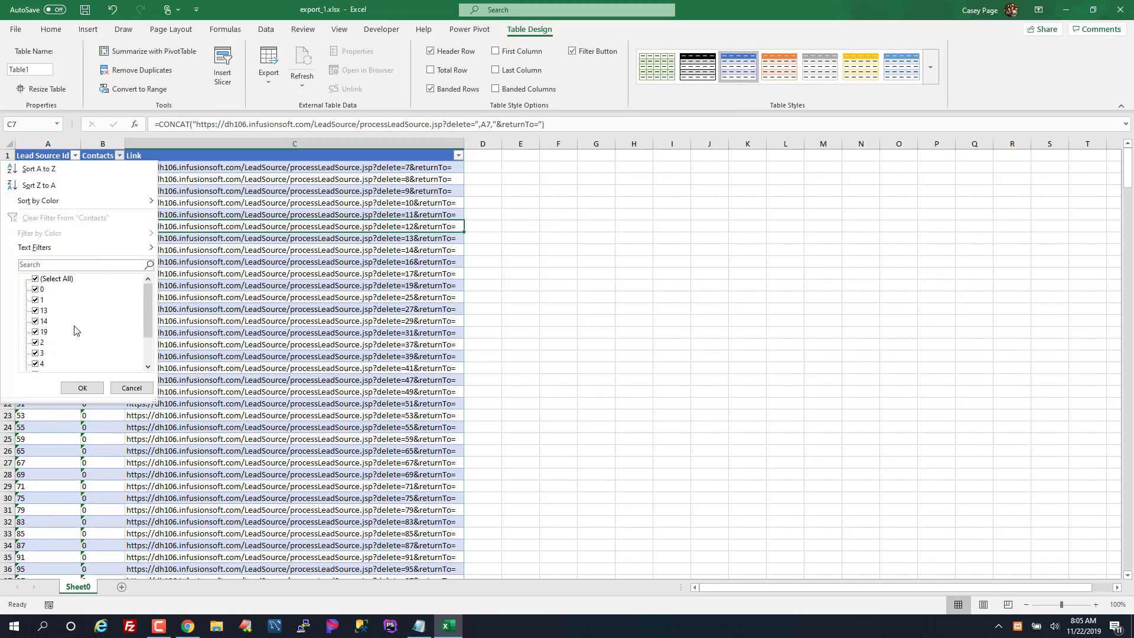
{"action": "left_click", "coordinate": [34, 289]}
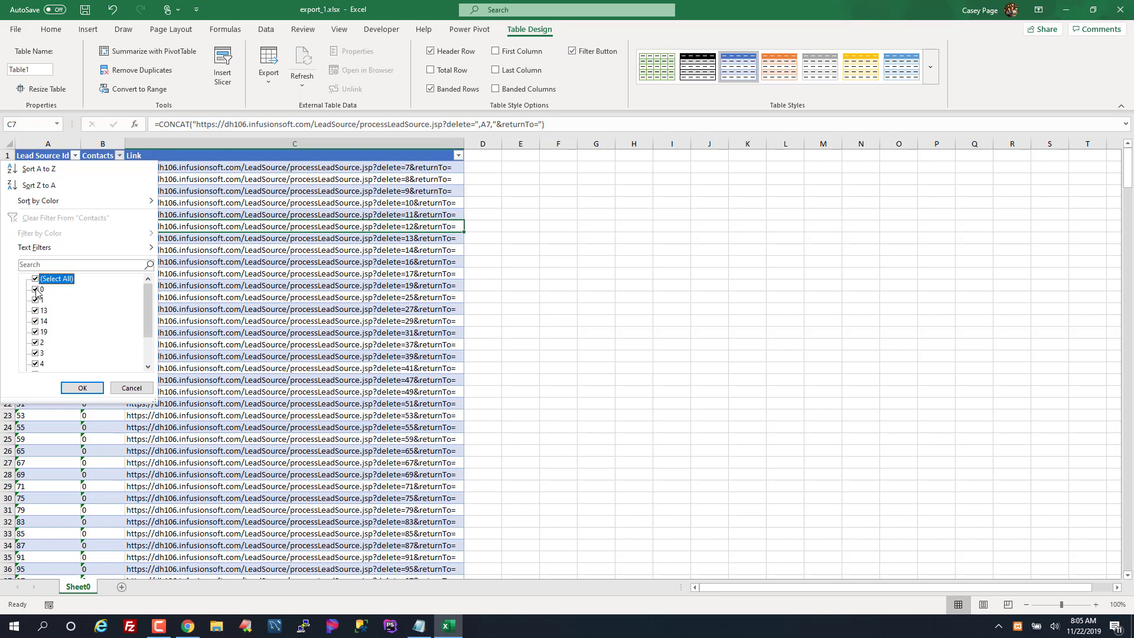
{"action": "left_click", "coordinate": [35, 278]}
{"action": "left_click", "coordinate": [35, 279]}
{"action": "left_click", "coordinate": [39, 290]}
{"action": "left_click", "coordinate": [82, 387]}
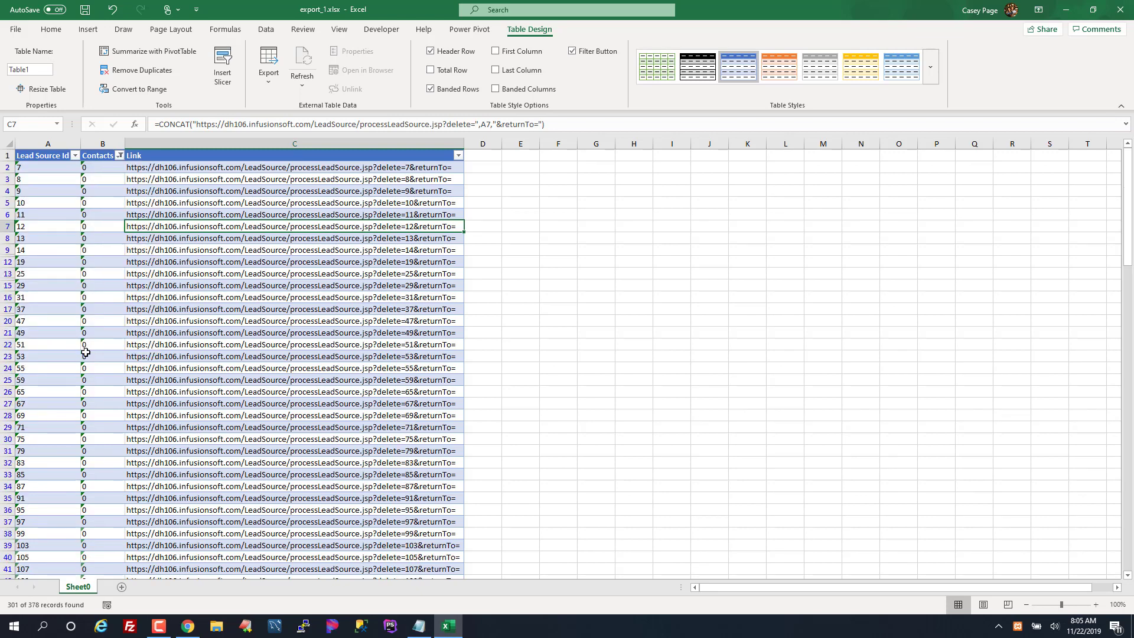
- Copy all the filtered links from the Link column, switch to Notepad and replace its text with them
{"action": "left_click", "coordinate": [246, 169]}
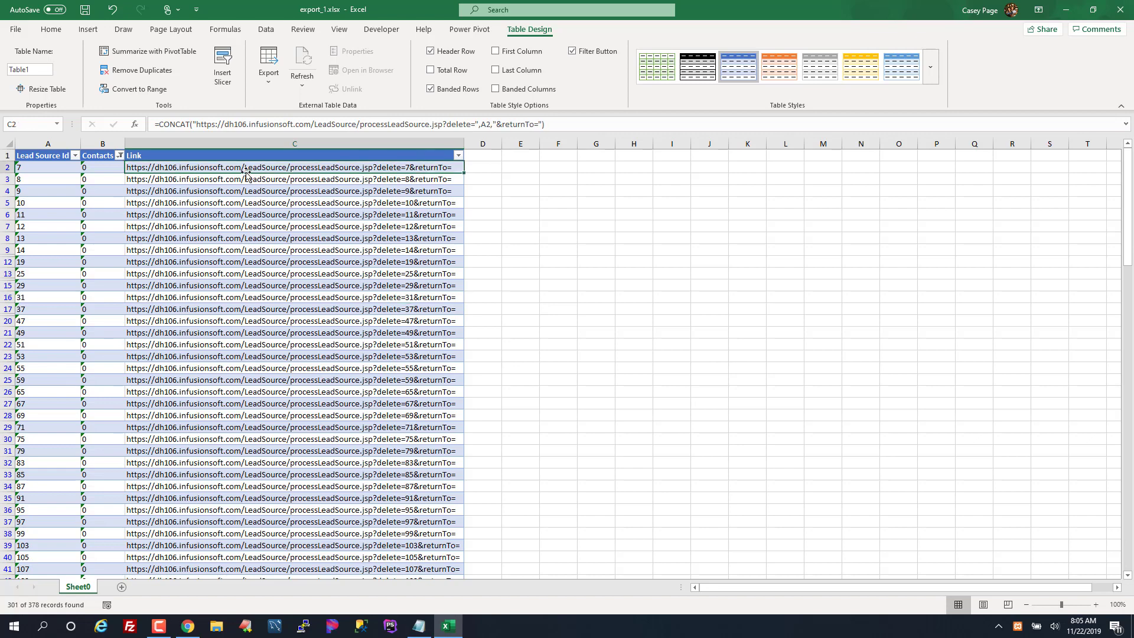
{"action": "key", "text": "ctrl+shift+Down"}
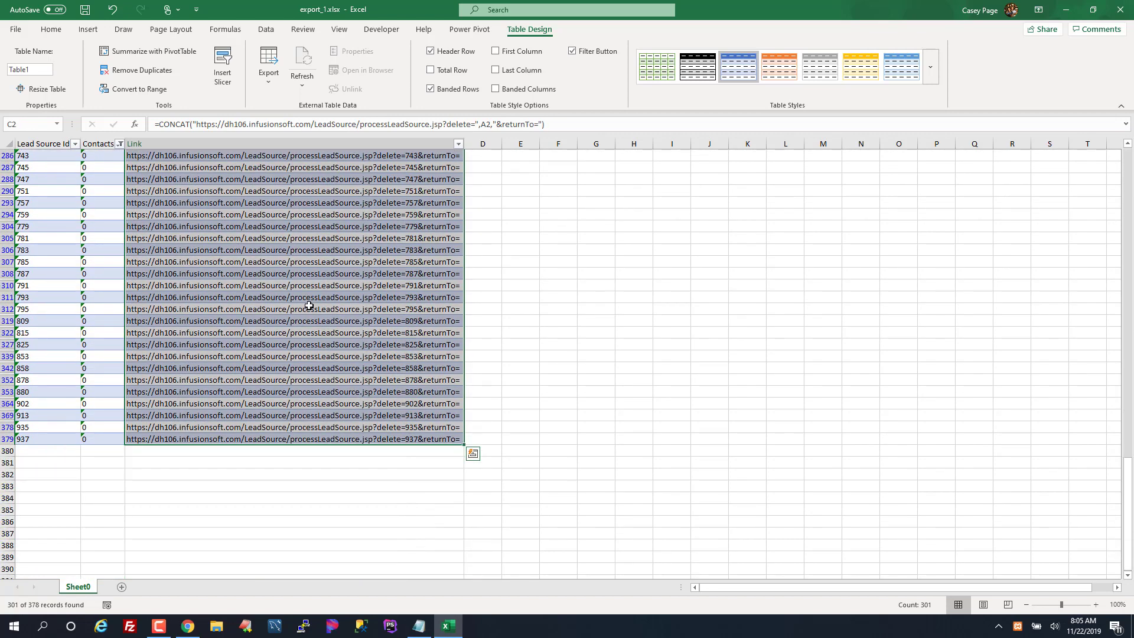
{"action": "key", "text": "ctrl+c"}
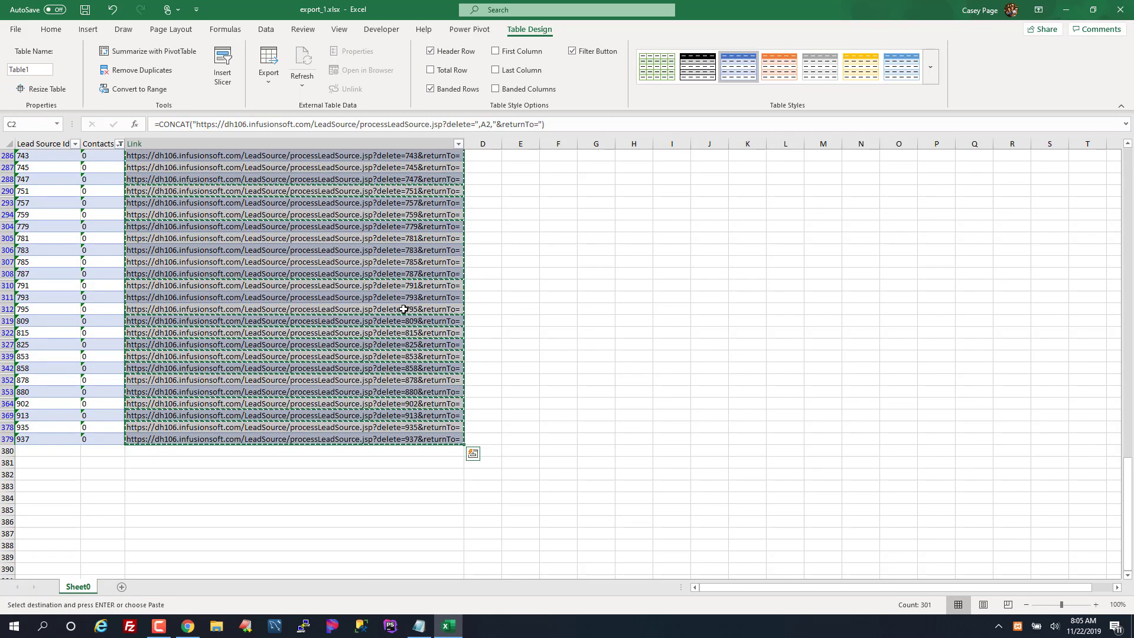
{"action": "key", "text": "alt+Tab"}
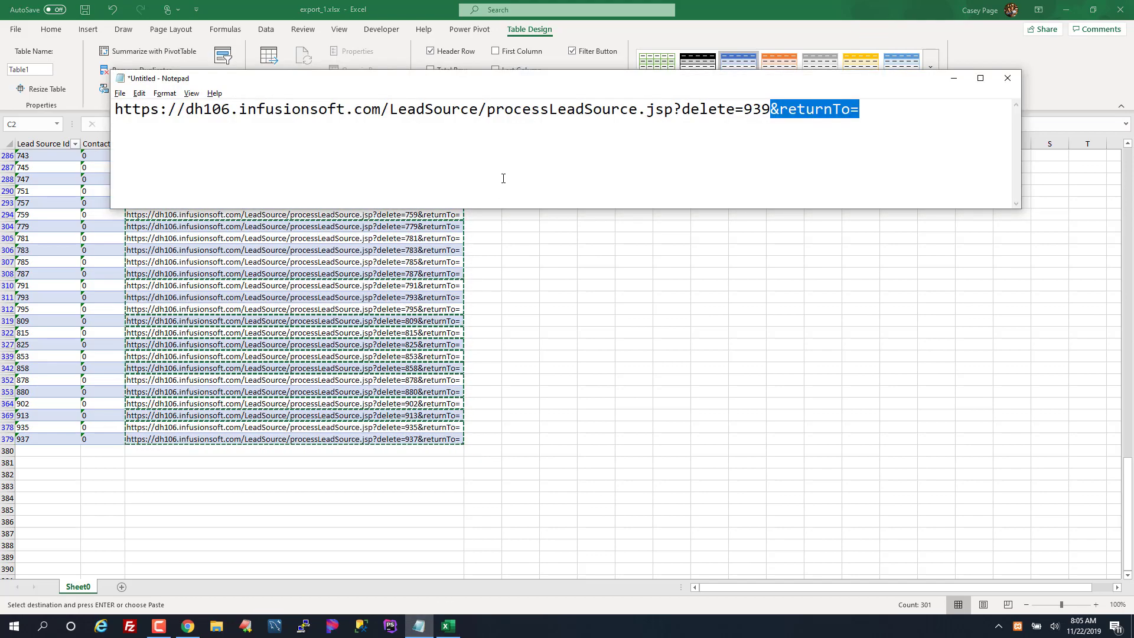
{"action": "key", "text": "ctrl+a"}
{"action": "key", "text": "Delete"}
{"action": "key", "text": "ctrl+v"}
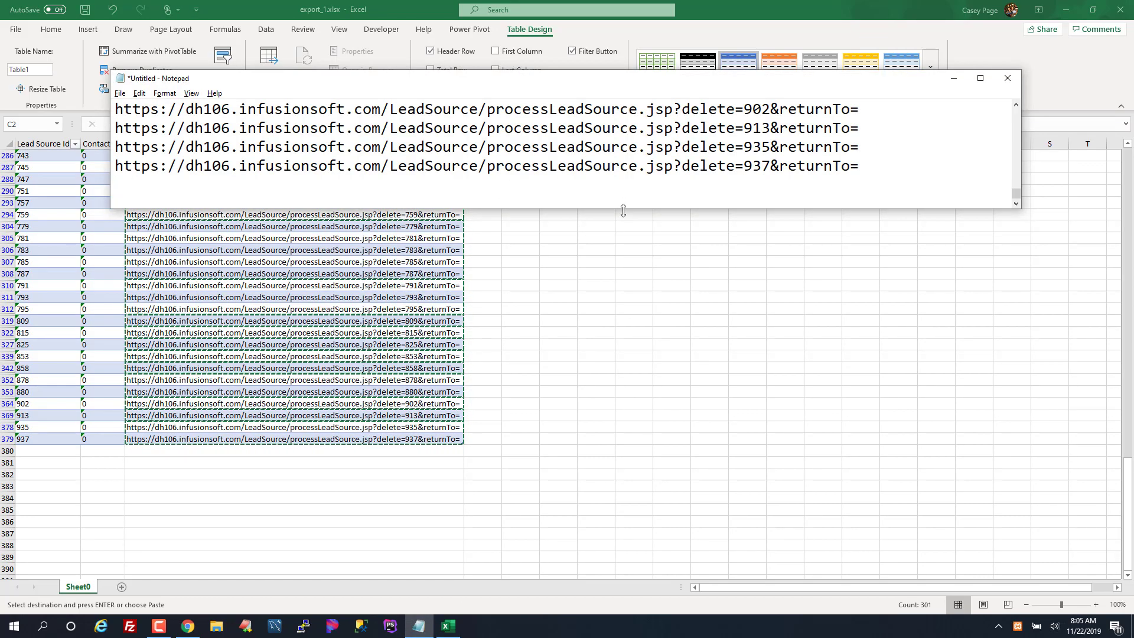
- Enlarge the Notepad window and select the first deletion link in the list, for lead source 7
{"action": "left_click_drag", "start_coordinate": [624, 208], "coordinate": [647, 473]}
{"action": "scroll", "coordinate": [920, 400], "scroll_direction": "up", "scroll_amount": 9}
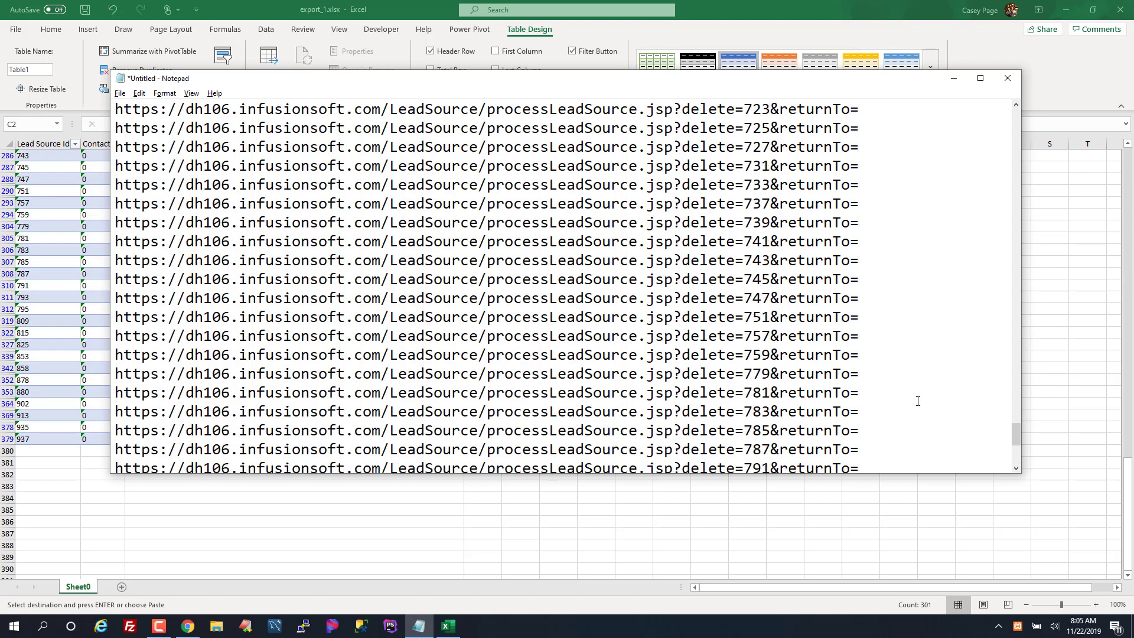
{"action": "left_click_drag", "start_coordinate": [1019, 417], "coordinate": [1017, 118]}
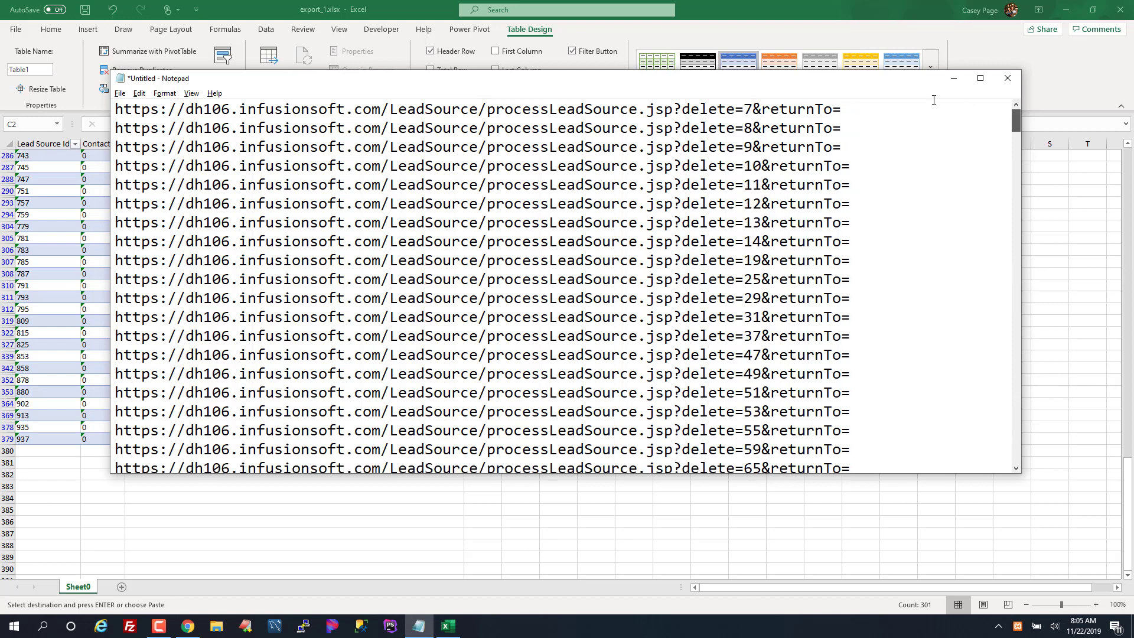
{"action": "left_click_drag", "start_coordinate": [857, 108], "coordinate": [115, 109]}
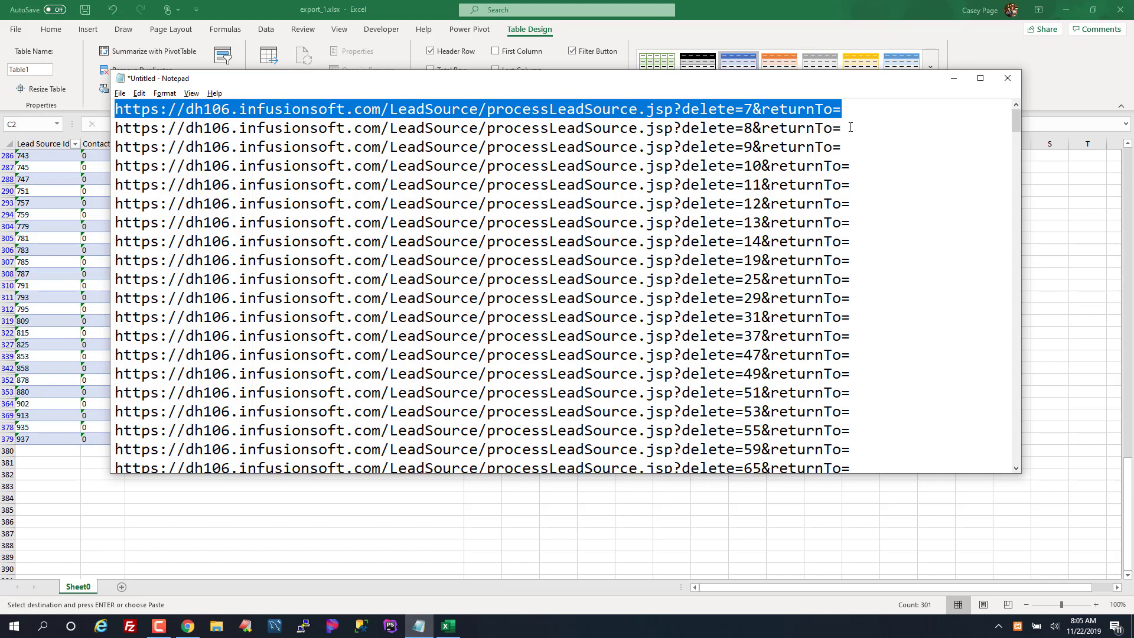
- Minimize Excel and Notepad to switch to Chrome, and open the Bulk URL Opener extension
{"action": "left_click", "coordinate": [1066, 10]}
{"action": "left_click", "coordinate": [954, 78]}
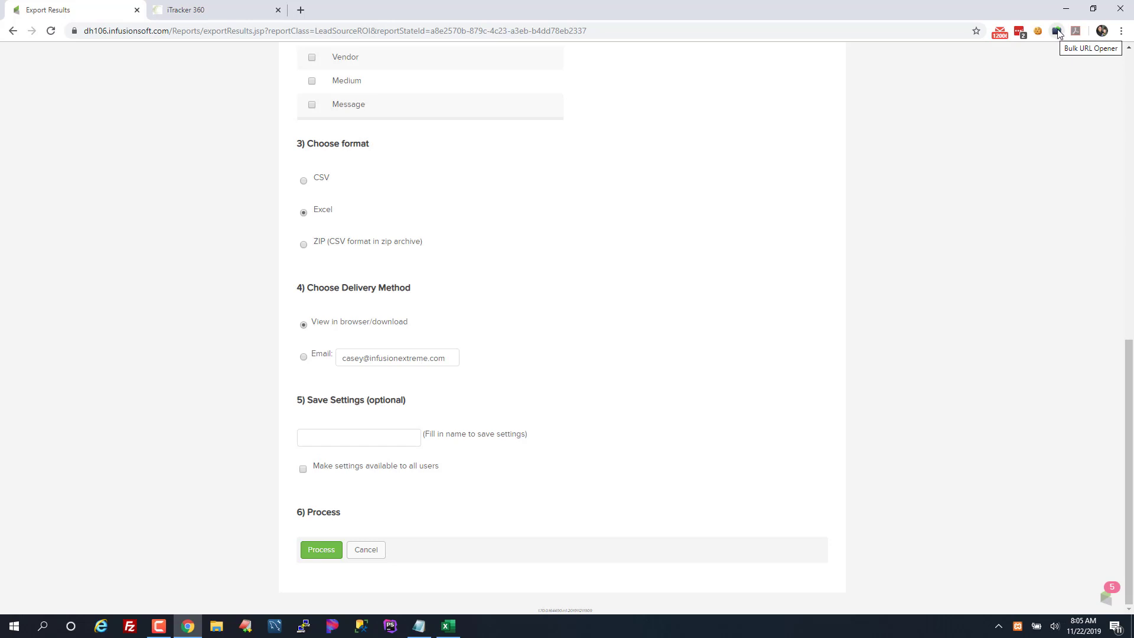
{"action": "left_click", "coordinate": [1058, 32]}
- Copy the first 16 Notepad links, from lead source 7 through 51, into the Bulk URL Opener's URL list in Chrome
{"action": "key", "text": "alt+Tab"}
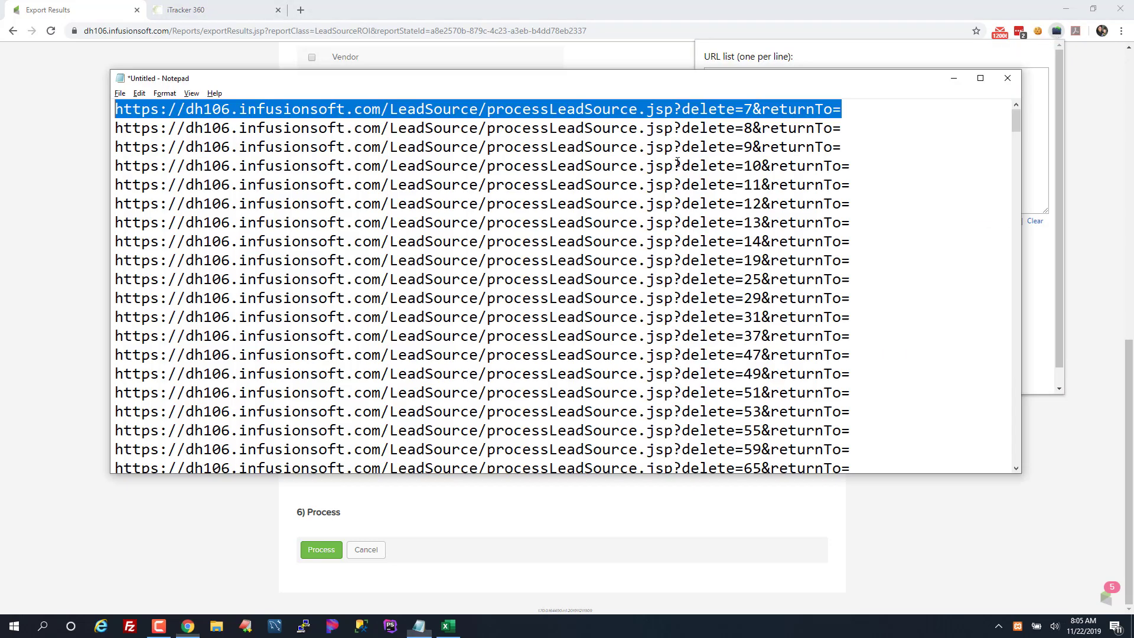
{"action": "left_click_drag", "start_coordinate": [878, 392], "coordinate": [1, 46]}
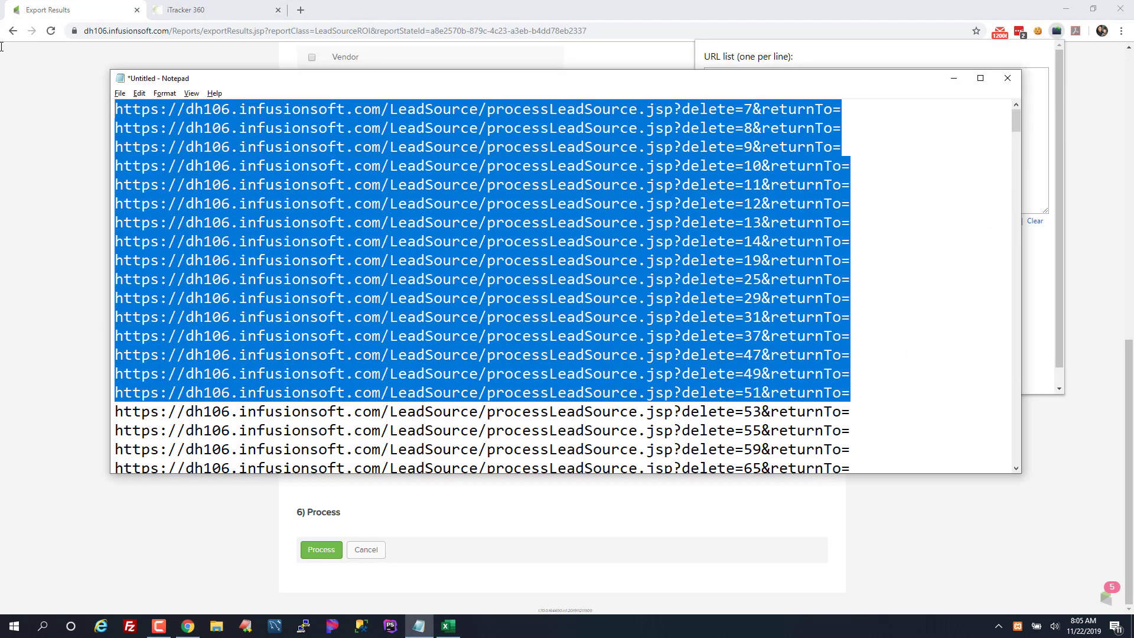
{"action": "key", "text": "ctrl+c"}
{"action": "key", "text": "alt+Tab"}
{"action": "left_click", "coordinate": [833, 132]}
{"action": "key", "text": "ctrl+v"}
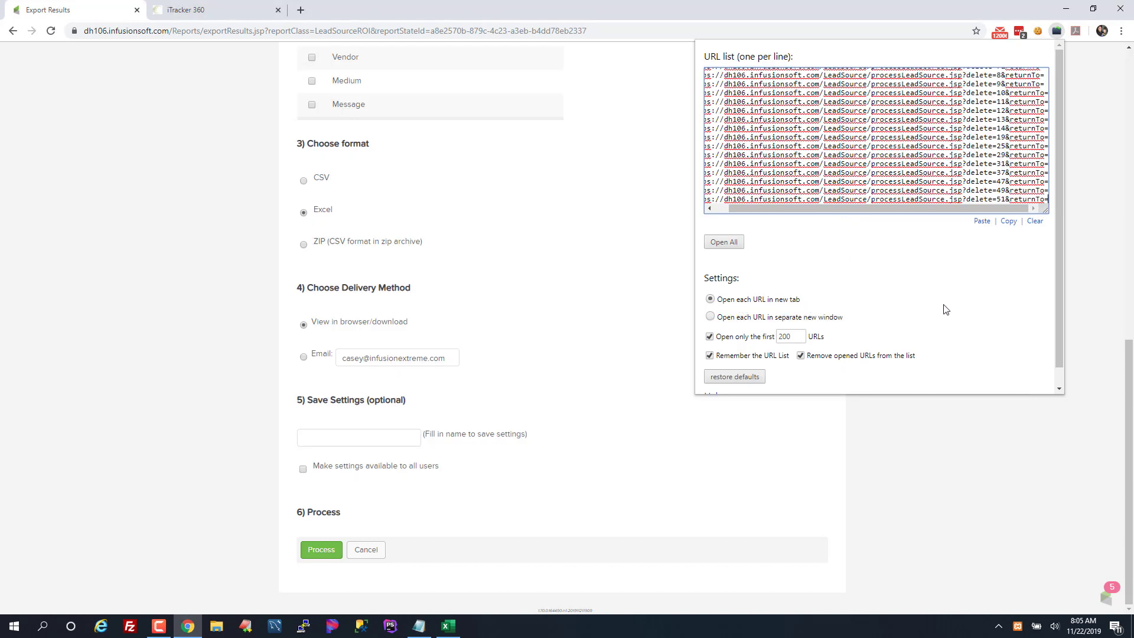
- Limit the Bulk URL Opener to opening only the first 20 URLs
{"action": "double_click", "coordinate": [780, 339]}
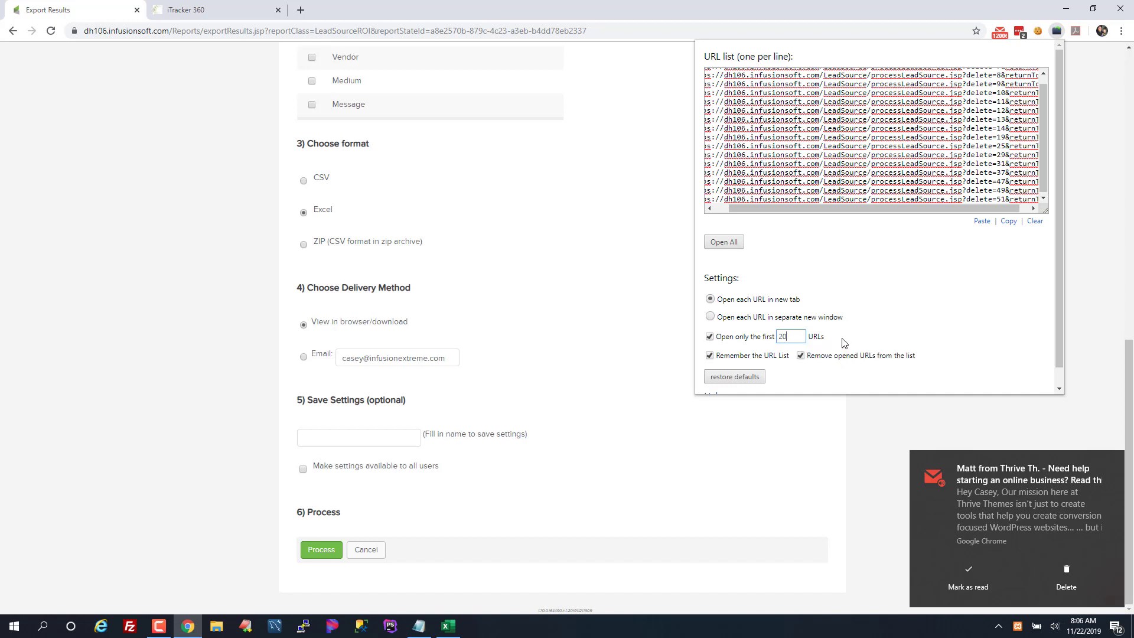
{"action": "scroll", "coordinate": [844, 342], "scroll_direction": "down", "scroll_amount": 1}
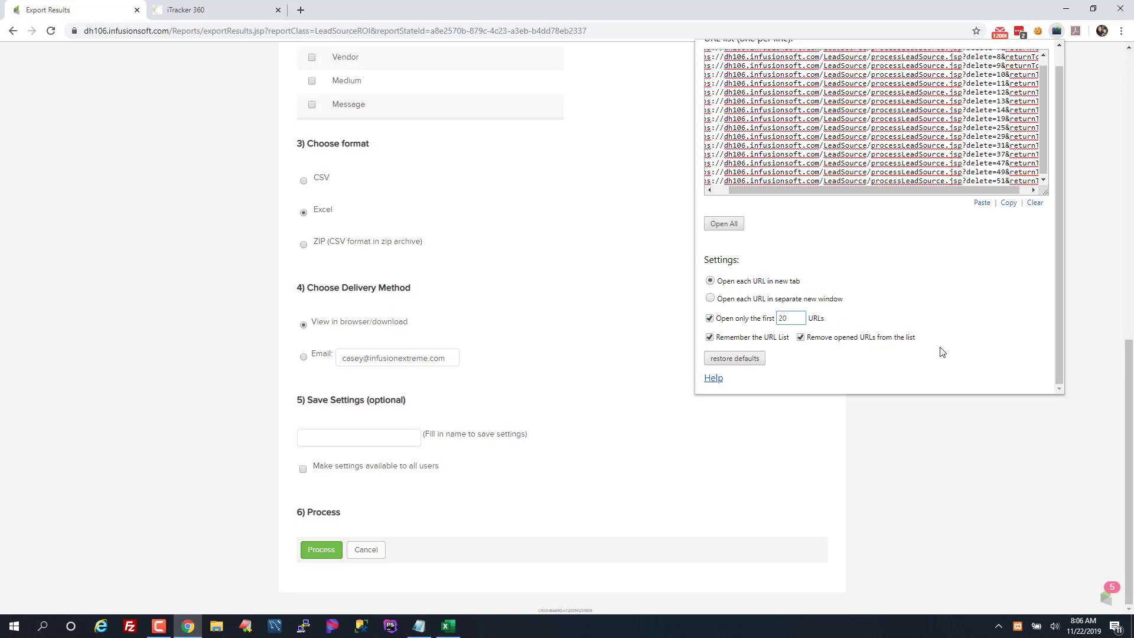
{"action": "left_click", "coordinate": [1103, 230]}
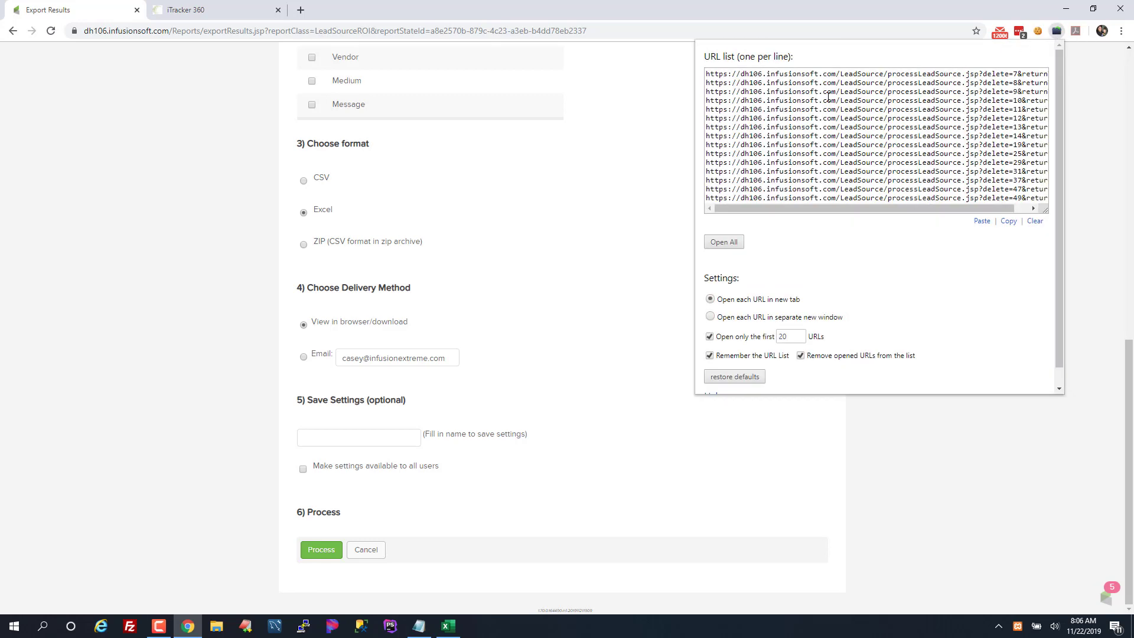
- Lower the URL limit, then open the first five deletion links in new tabs and view the loaded pages
{"action": "double_click", "coordinate": [780, 337]}
{"action": "left_click", "coordinate": [1103, 232]}
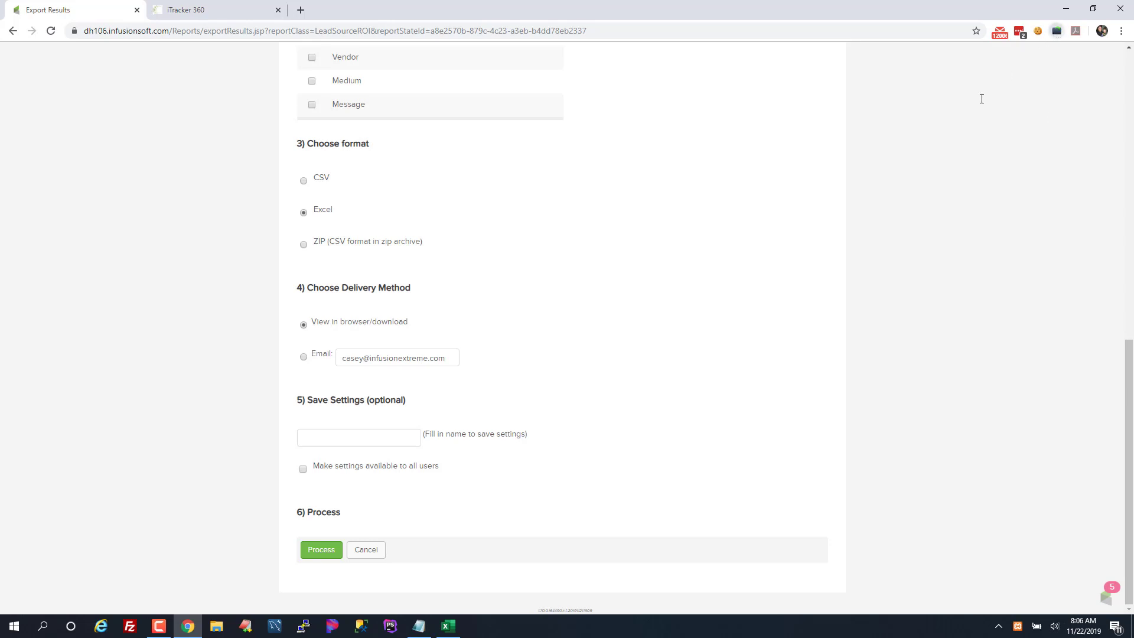
{"action": "left_click", "coordinate": [1057, 30]}
{"action": "left_click", "coordinate": [724, 243]}
{"action": "left_click", "coordinate": [373, 11]}
{"action": "left_click", "coordinate": [450, 10]}
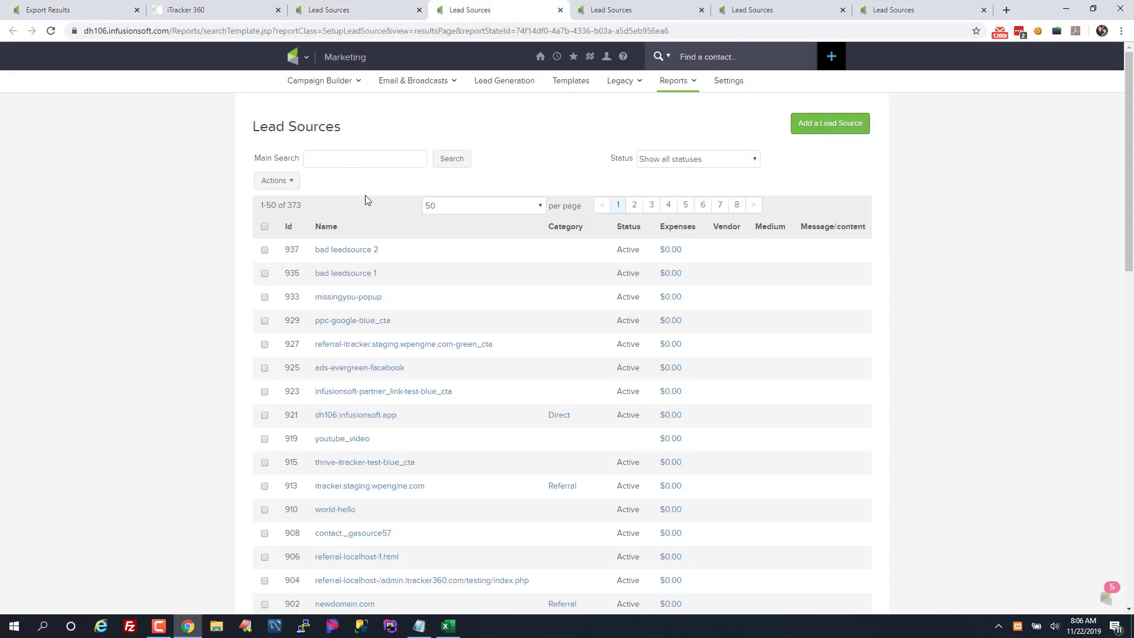
- Return to the original Lead Sources page and check the total number of records in the list
{"action": "left_click", "coordinate": [354, 11]}
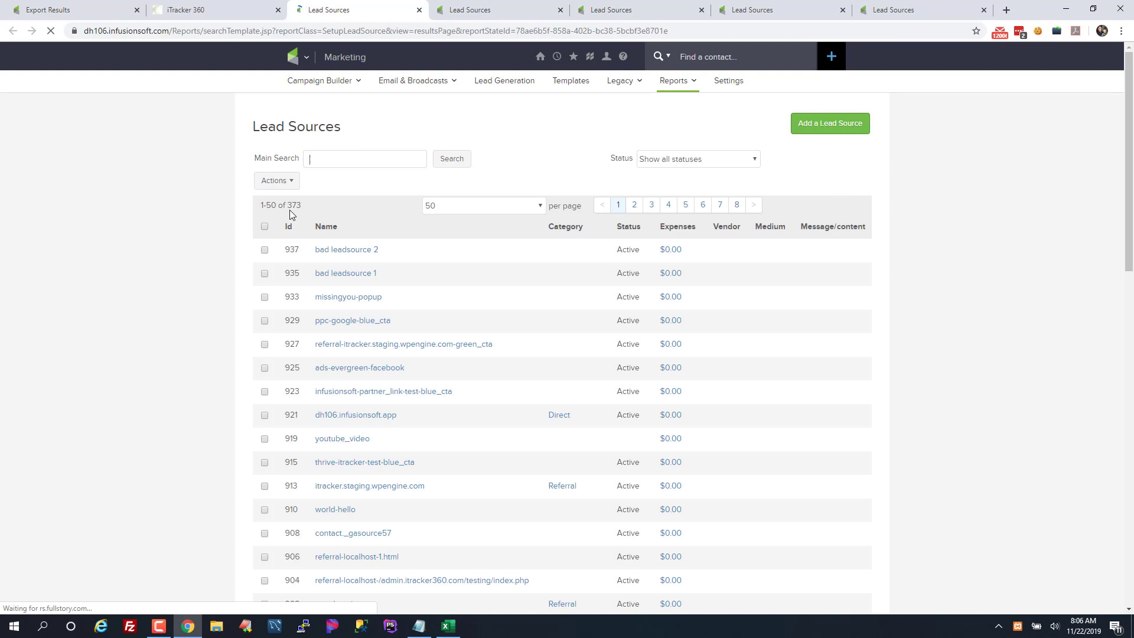
{"action": "left_click_drag", "start_coordinate": [261, 206], "coordinate": [291, 207]}
{"action": "double_click", "coordinate": [289, 207]}
{"action": "key", "text": "alt+Tab"}
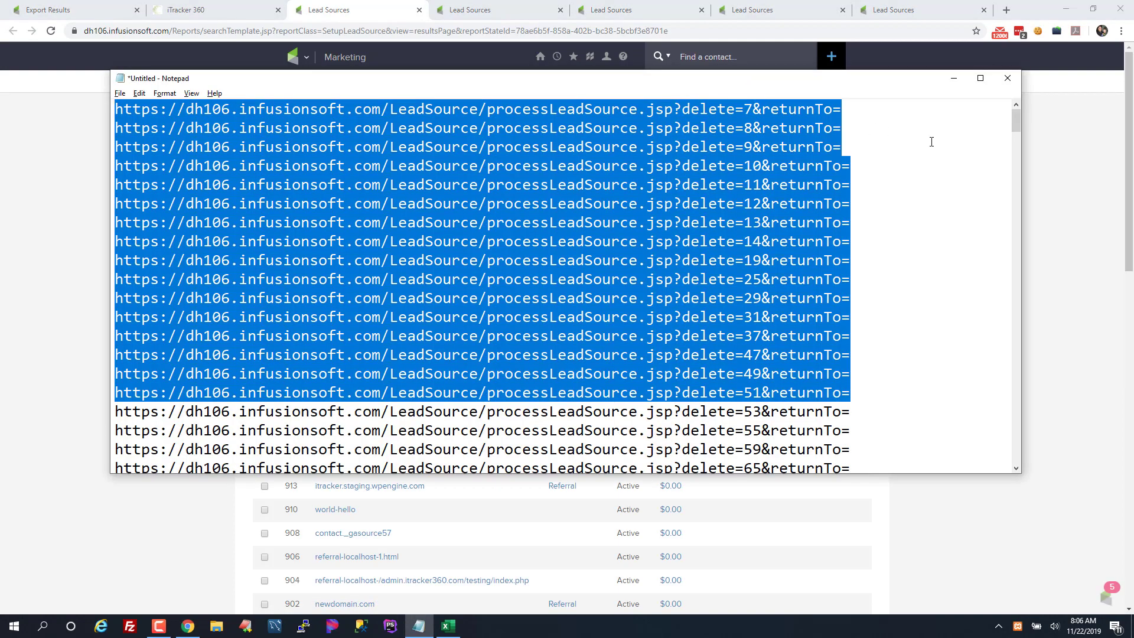
{"action": "key", "text": "alt+Tab"}
- Open the next five deletion links, for lead sources 12 through 25, in new tabs and reload the Lead Sources list to check its total
{"action": "left_click", "coordinate": [1057, 32]}
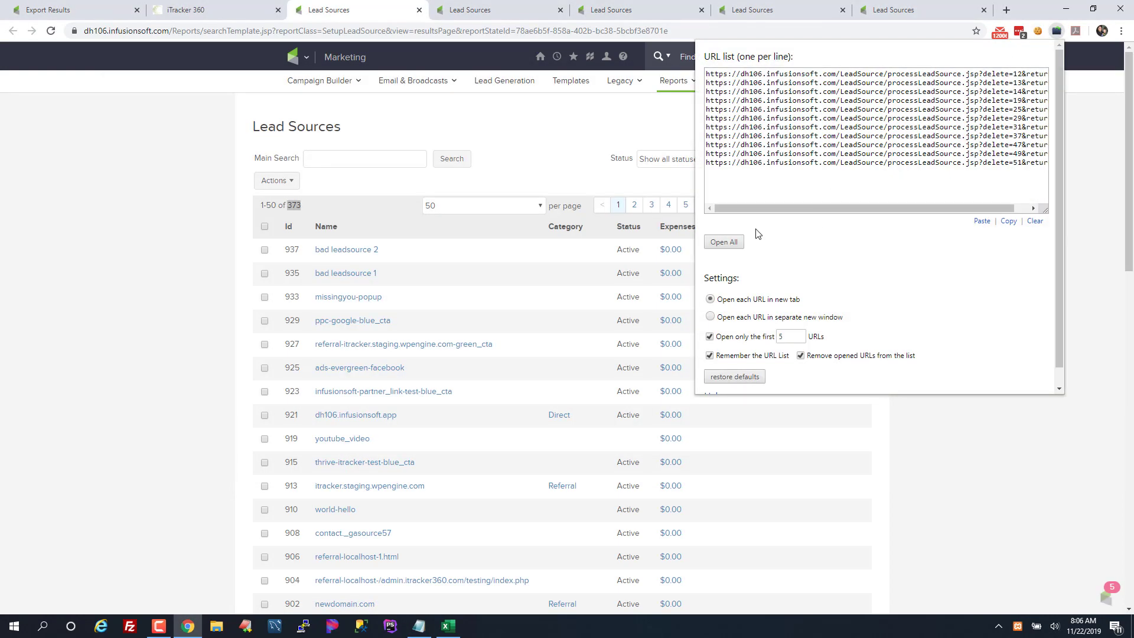
{"action": "left_click", "coordinate": [725, 242]}
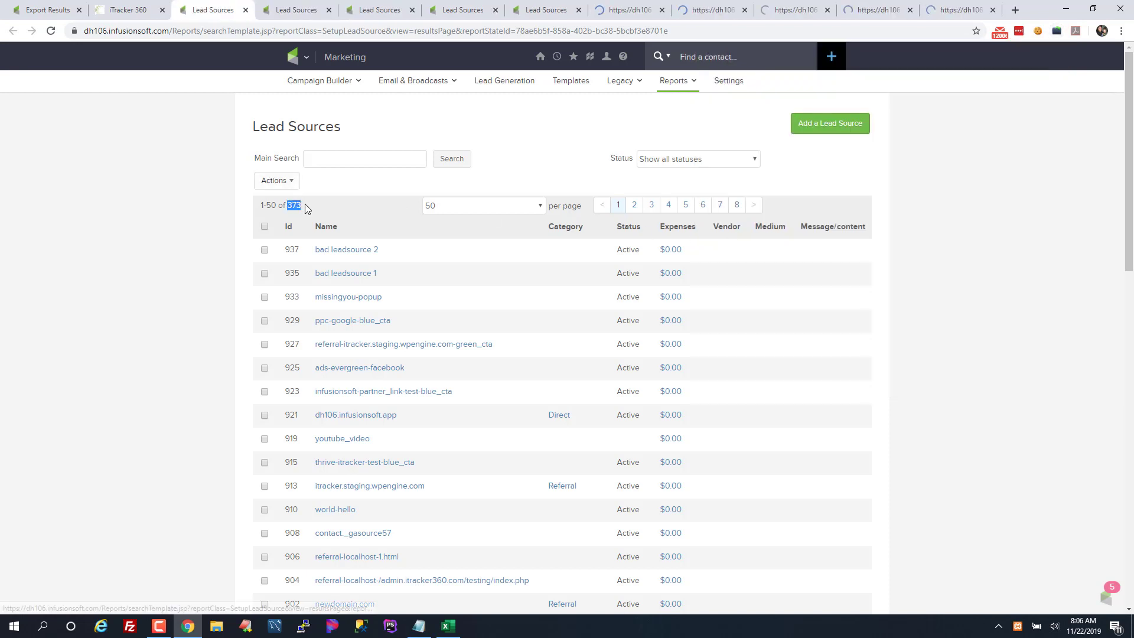
{"action": "key", "text": "F5"}
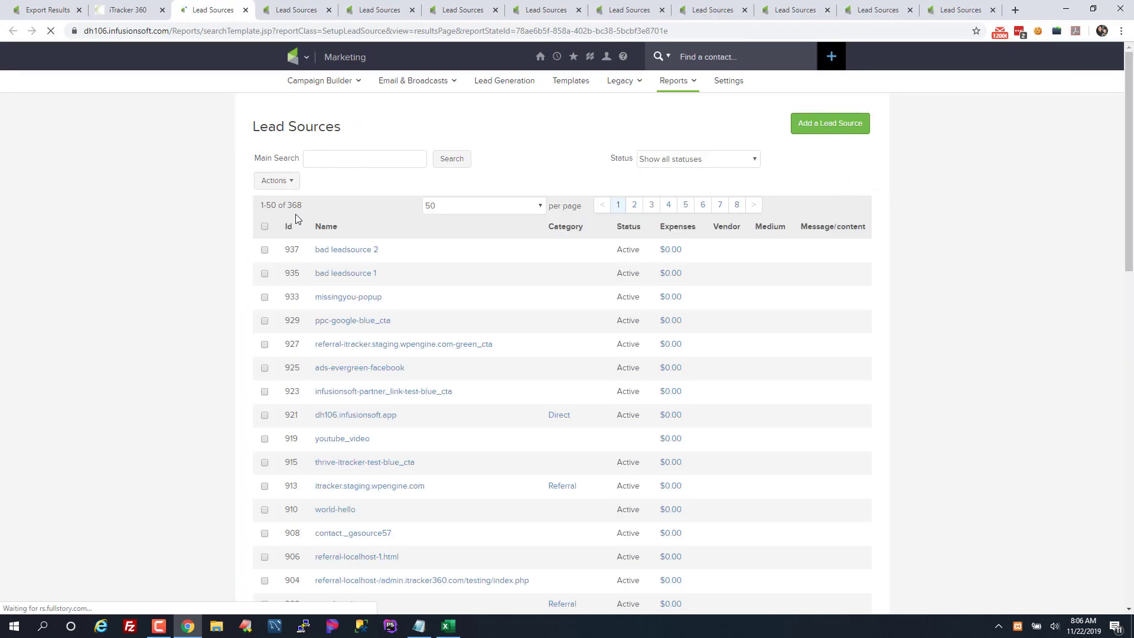
{"action": "left_click_drag", "start_coordinate": [287, 208], "coordinate": [303, 208]}
{"action": "key", "text": "alt+Tab"}
{"action": "left_click", "coordinate": [944, 77]}
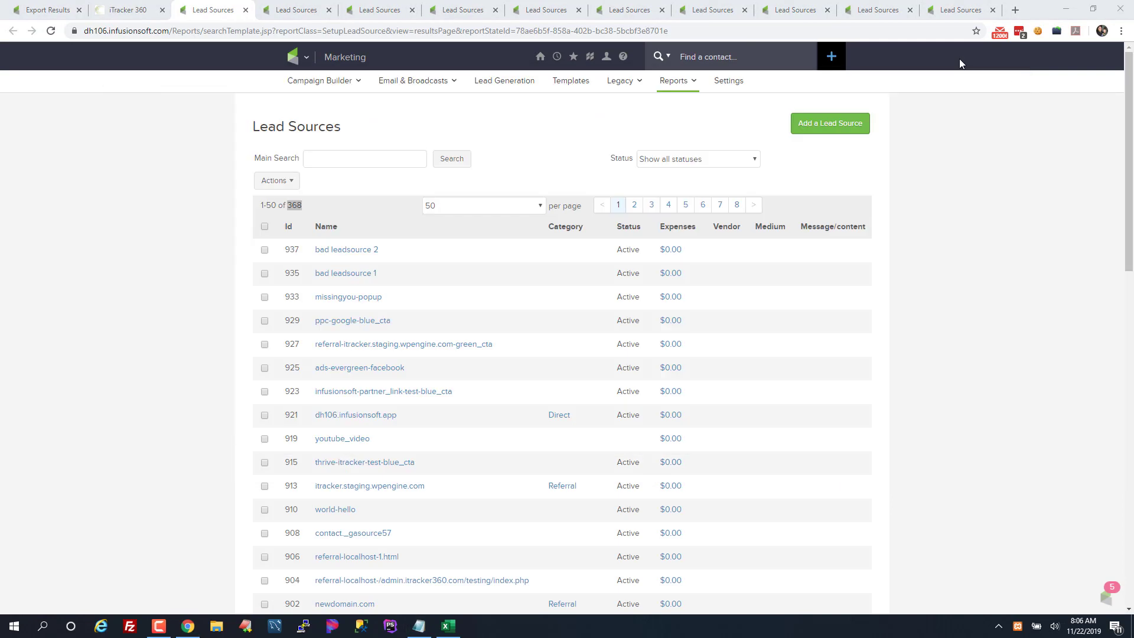
- Review the links remaining in the Bulk URL Opener and close all browser tabs after the original Lead Sources tab
{"action": "left_click", "coordinate": [1057, 30]}
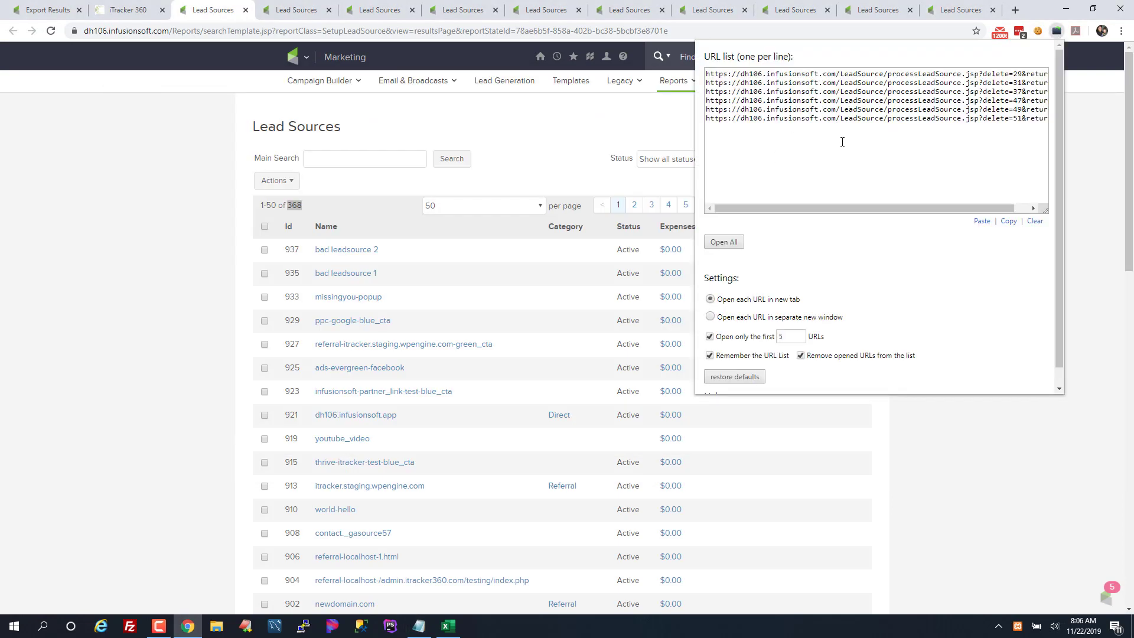
{"action": "left_click_drag", "start_coordinate": [806, 144], "coordinate": [676, 40]}
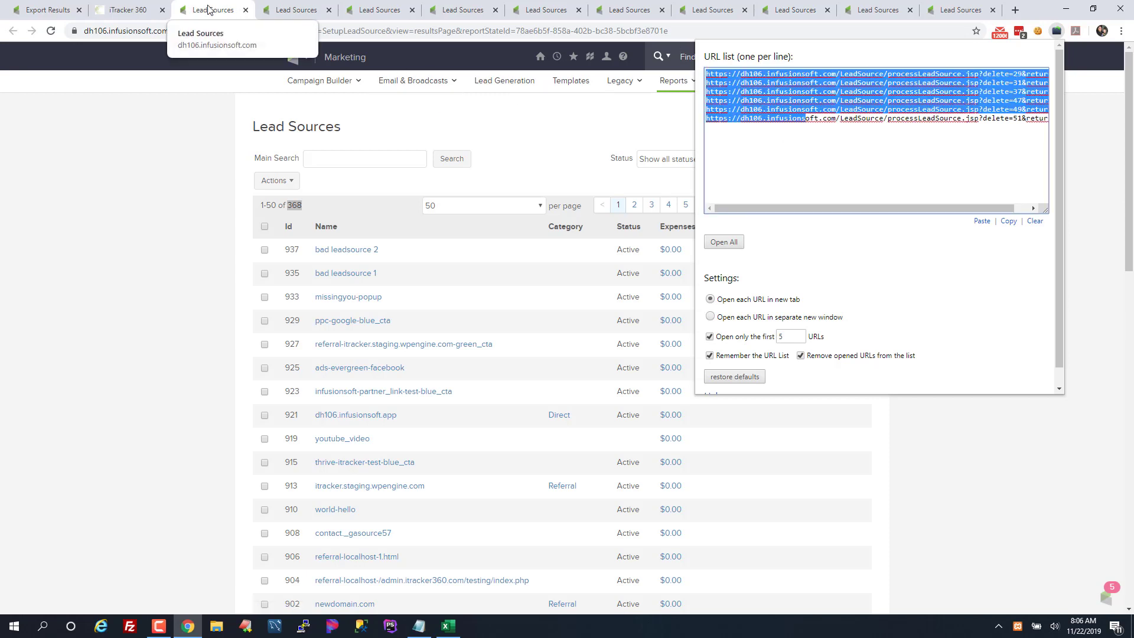
{"action": "left_click", "coordinate": [759, 152]}
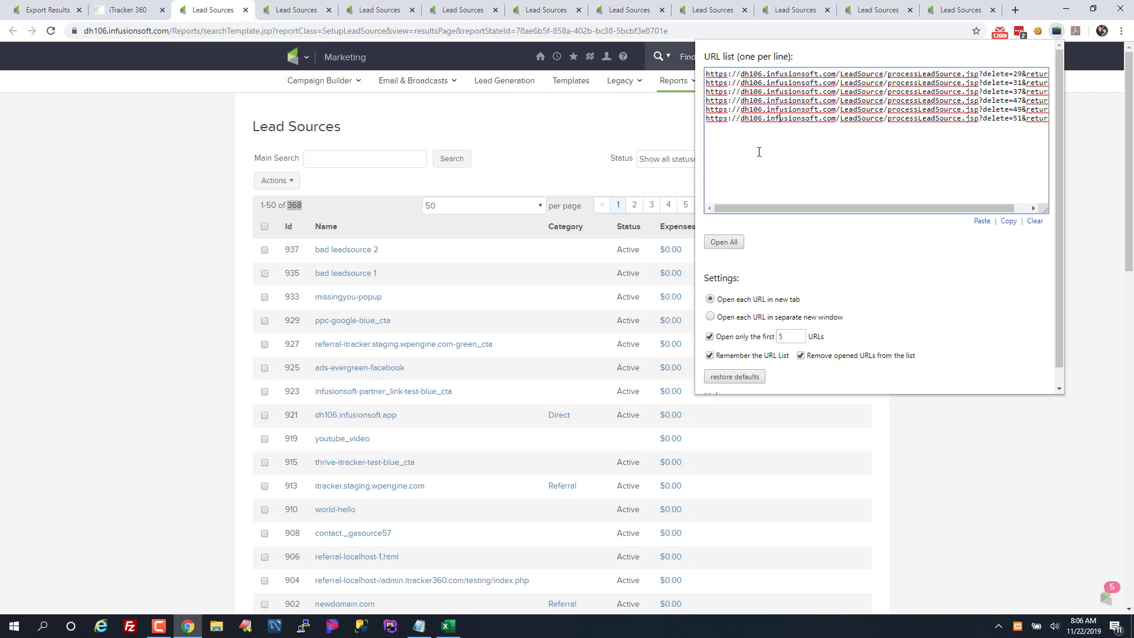
{"action": "right_click", "coordinate": [223, 13]}
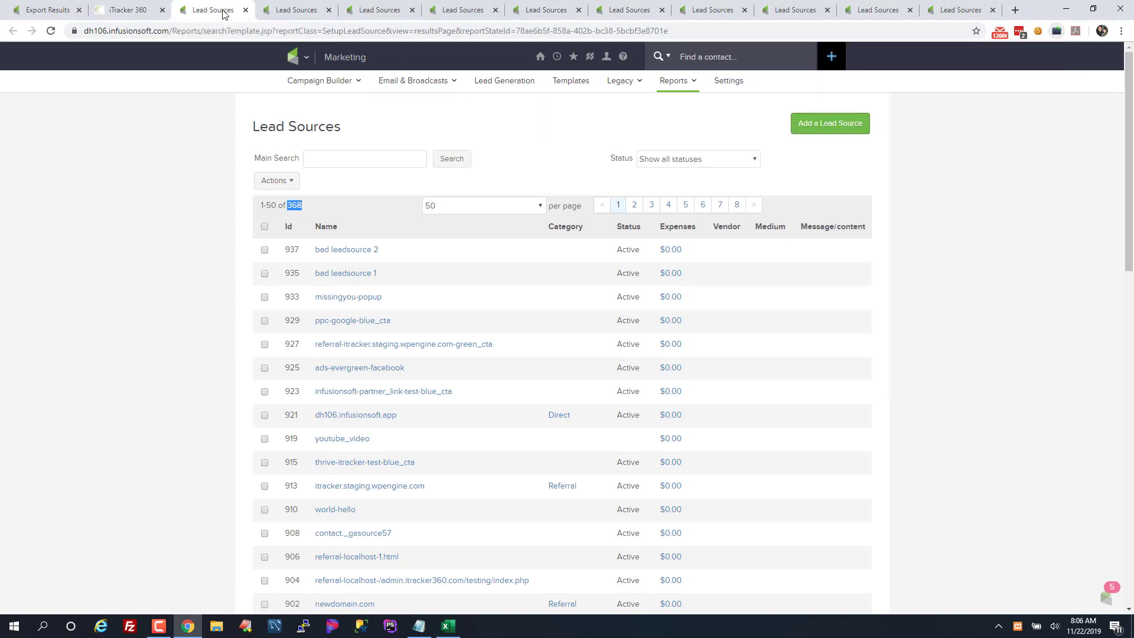
{"action": "left_click", "coordinate": [276, 148]}
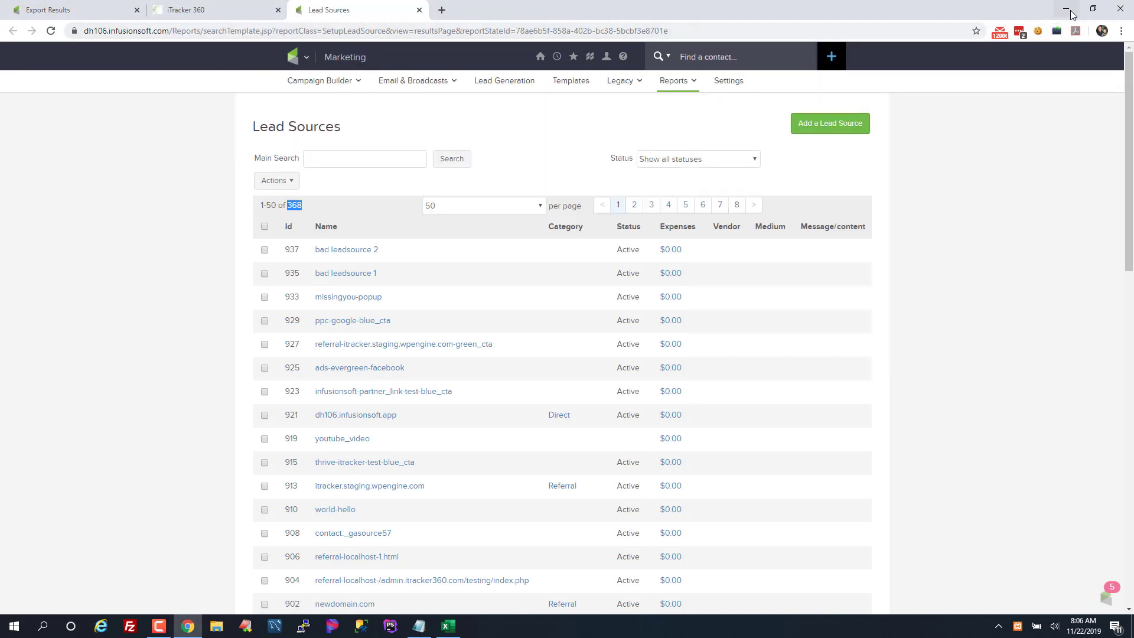
- Open the next five deletion links, for lead sources 29 through 49, and close the resulting tabs
{"action": "left_click", "coordinate": [1057, 32]}
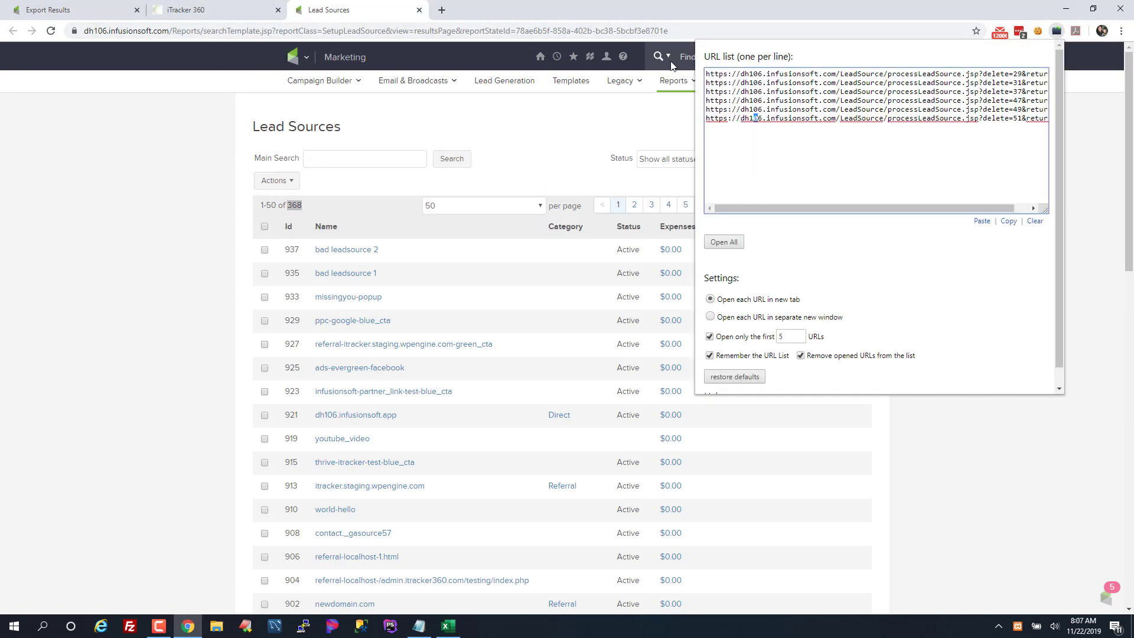
{"action": "key", "text": "ctrl+a"}
{"action": "left_click", "coordinate": [724, 241]}
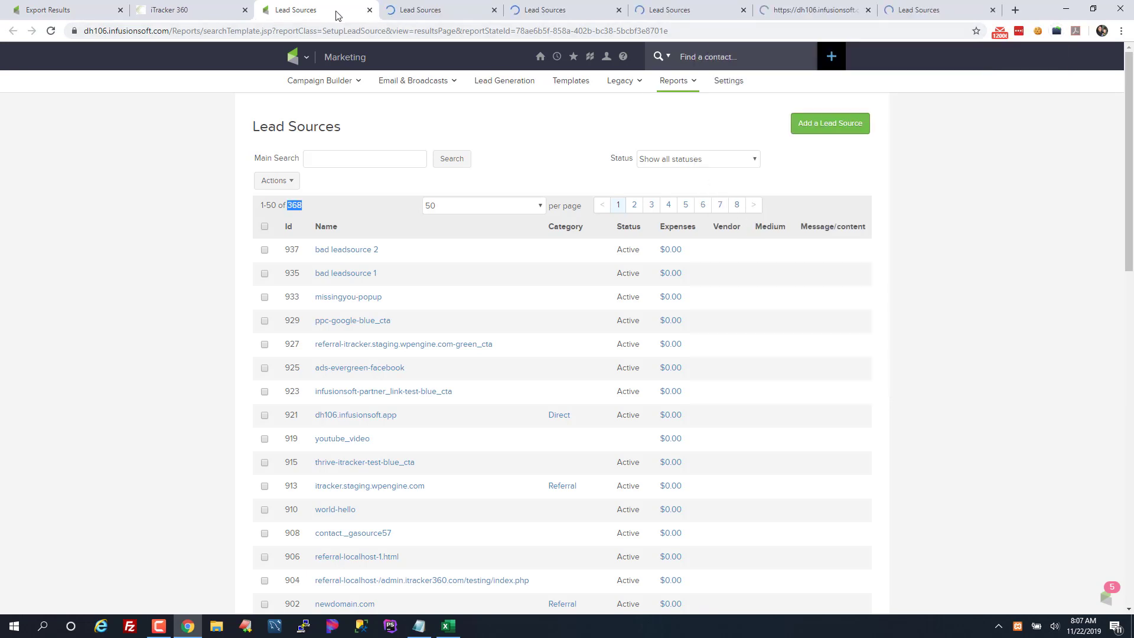
{"action": "right_click", "coordinate": [348, 9]}
{"action": "left_click", "coordinate": [430, 148]}
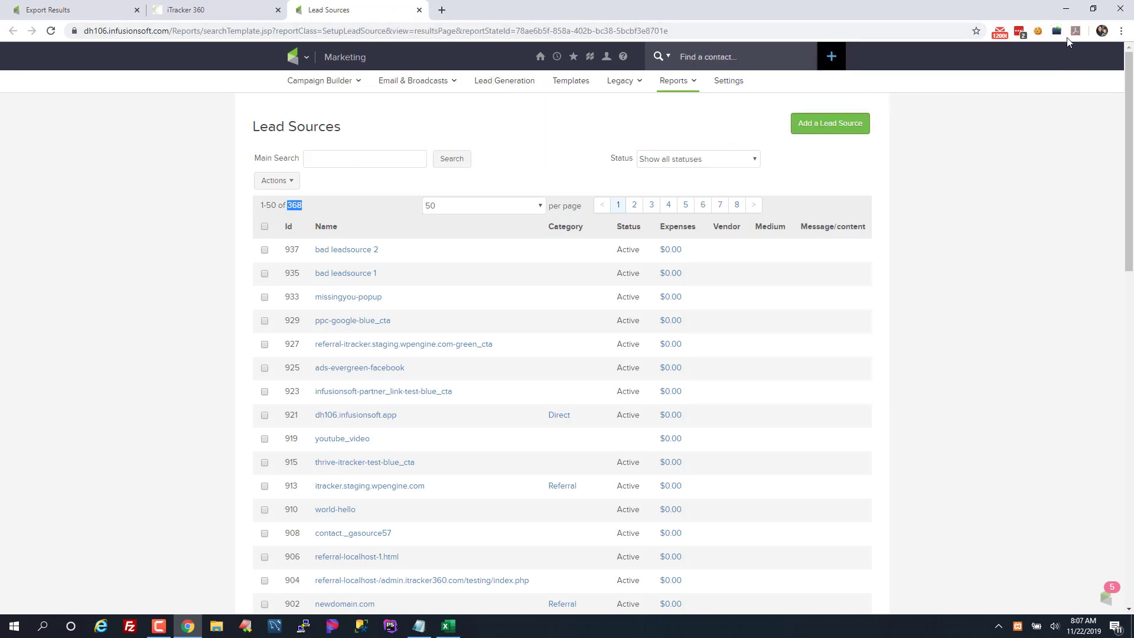
- Open the last deletion link in the Bulk URL Opener, for lead source 51, and close its tab
{"action": "left_click", "coordinate": [1056, 31]}
{"action": "left_click", "coordinate": [724, 241]}
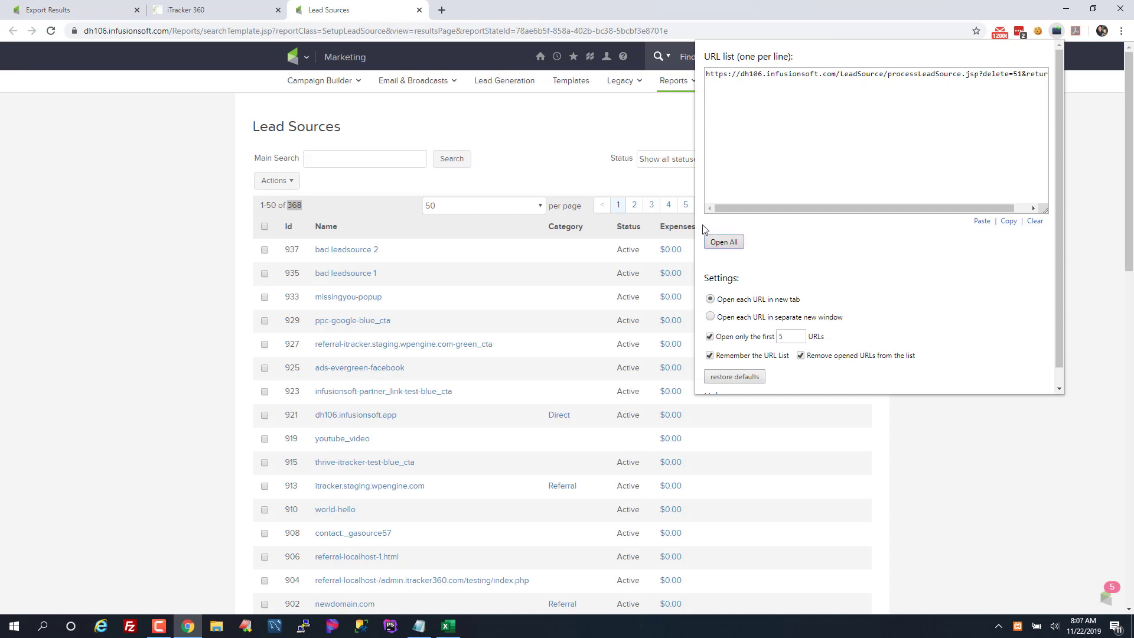
{"action": "left_click", "coordinate": [541, 14]}
{"action": "left_click", "coordinate": [560, 11]}
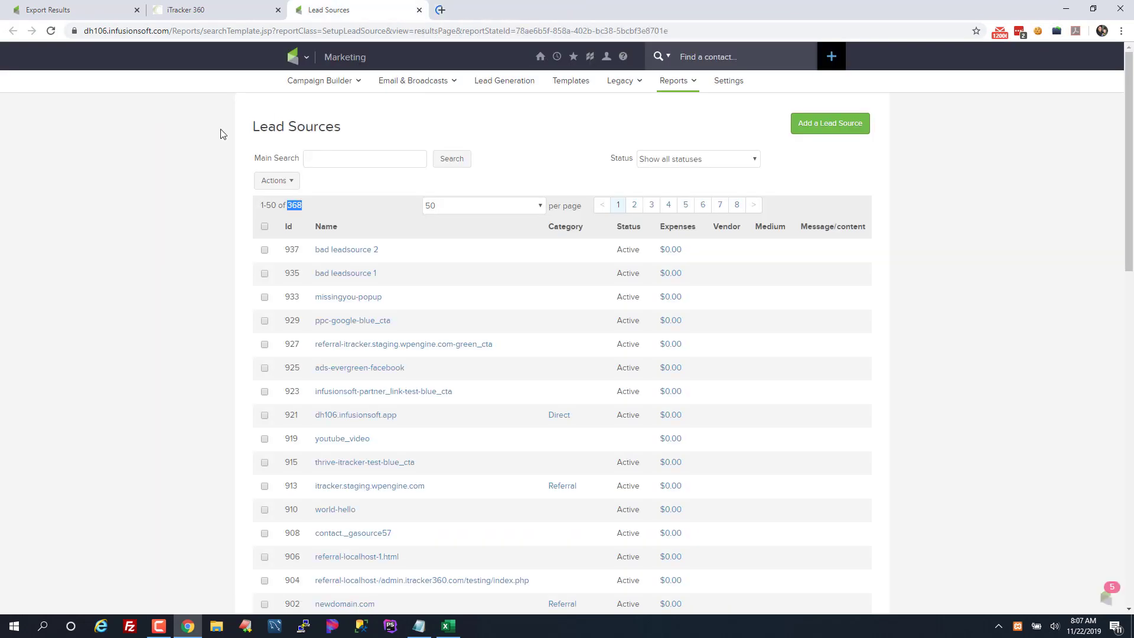
- Reload the Lead Sources page and check the updated total number of records
{"action": "left_click", "coordinate": [164, 139]}
{"action": "key", "text": "F5"}
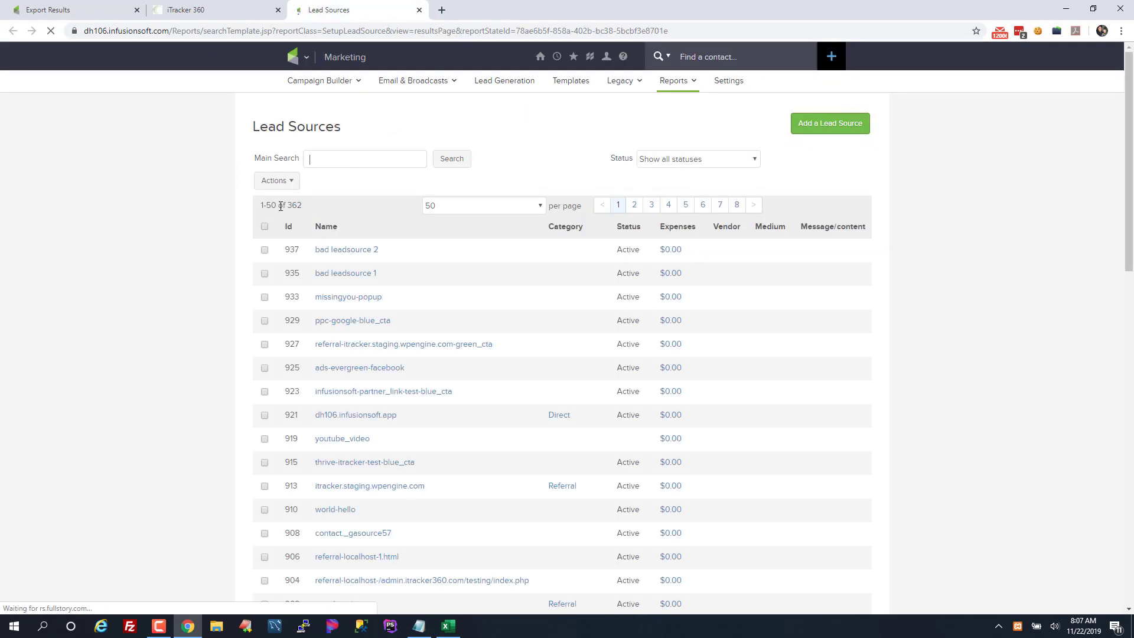
{"action": "left_click_drag", "start_coordinate": [283, 205], "coordinate": [306, 208]}
{"action": "left_click", "coordinate": [306, 207]}
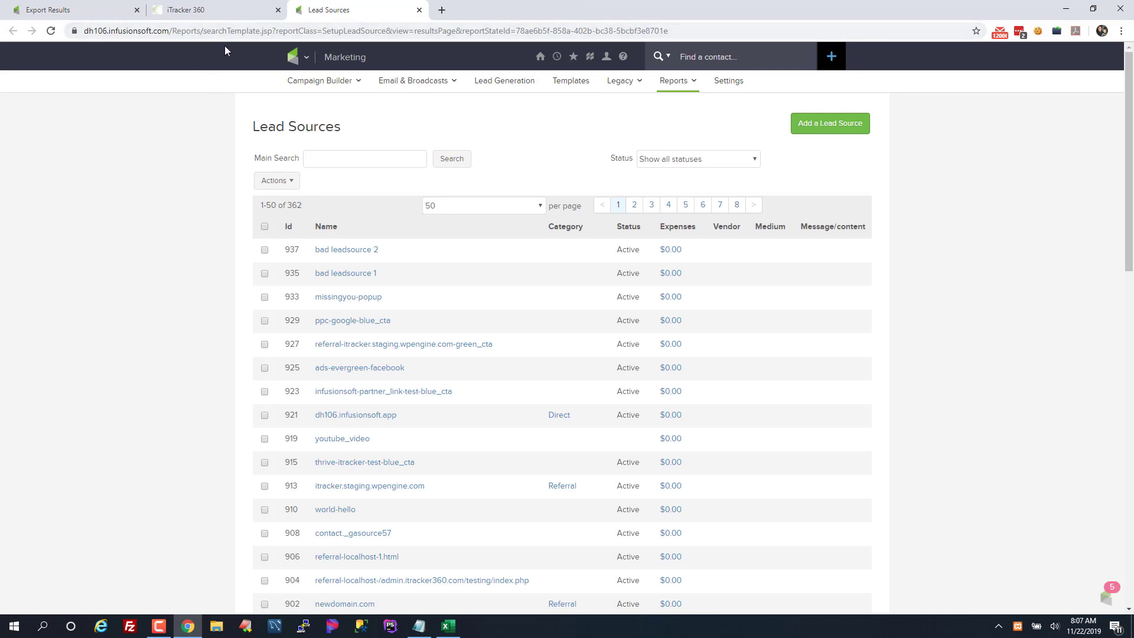
- Glance over the Notepad link list and refresh the contacts and leadsources in the iTracker360 Leadsource Organizer in Chrome
{"action": "left_click", "coordinate": [419, 625]}
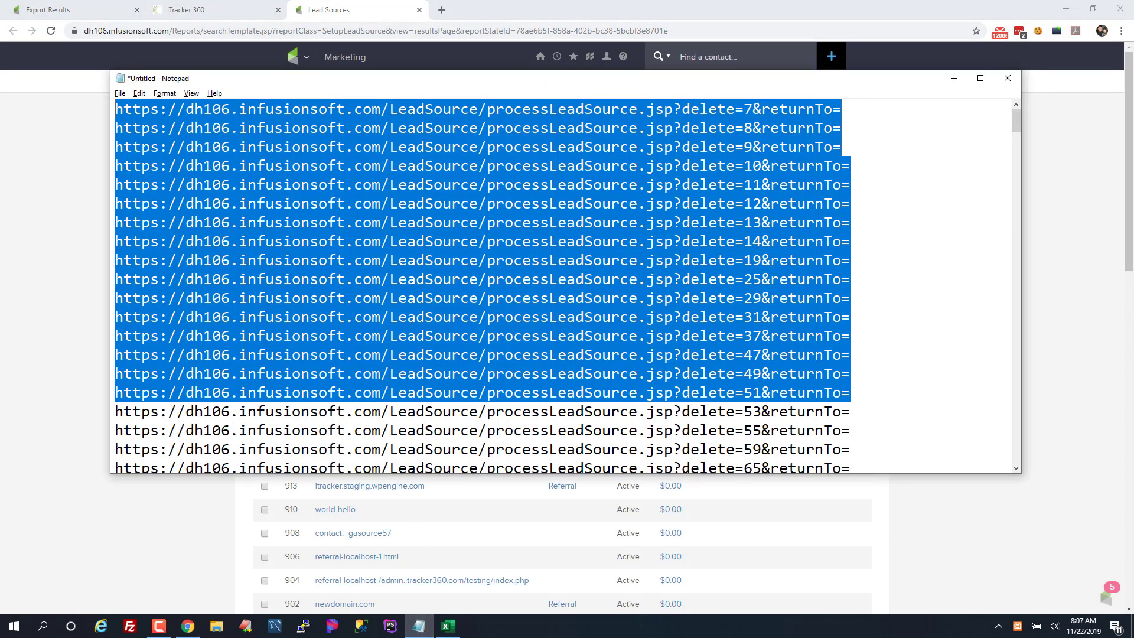
{"action": "left_click_drag", "start_coordinate": [907, 335], "coordinate": [345, 108]}
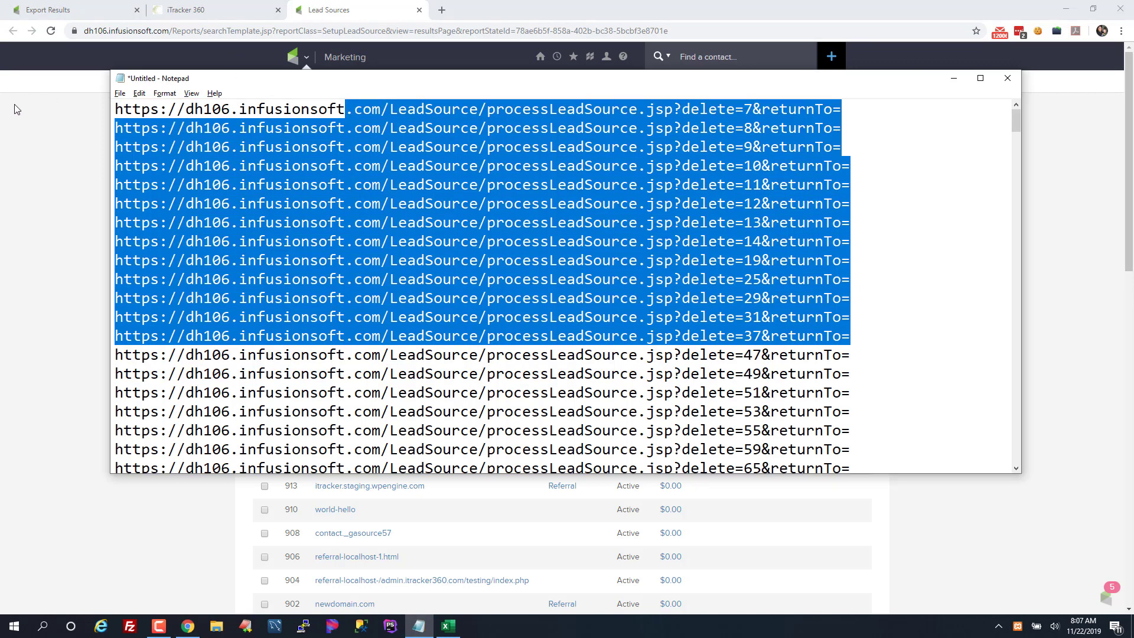
{"action": "left_click", "coordinate": [15, 105]}
{"action": "left_click", "coordinate": [182, 15]}
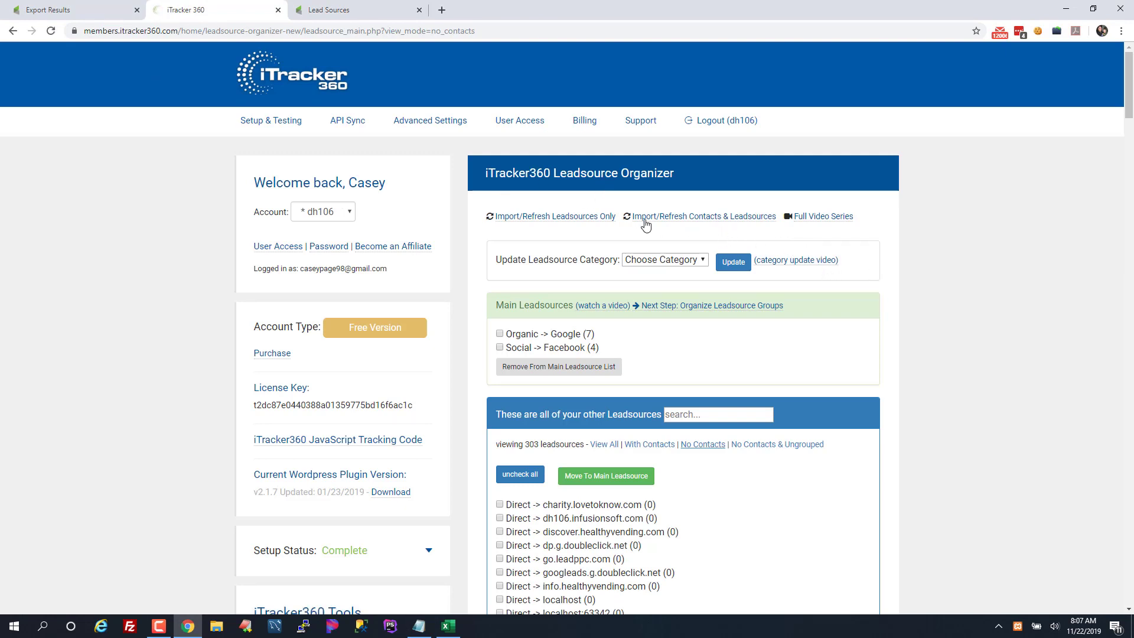
{"action": "left_click", "coordinate": [718, 221]}
{"action": "left_click", "coordinate": [625, 101]}
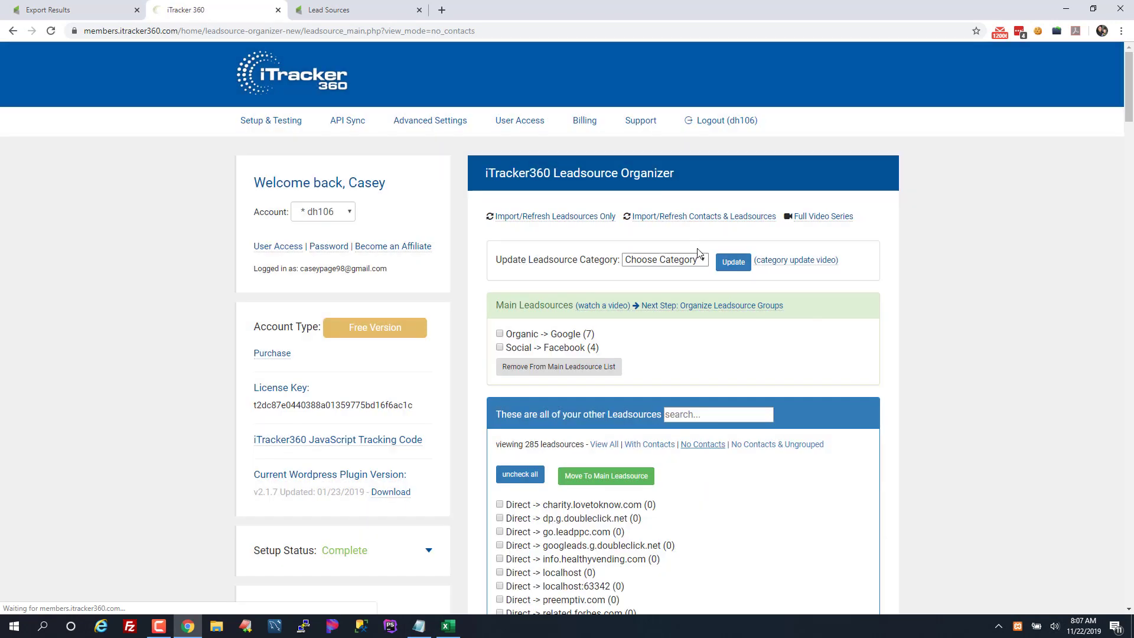
- Show the leadsources with no contacts in the organizer and check how many are listed
{"action": "scroll", "coordinate": [822, 399], "scroll_direction": "down", "scroll_amount": 6}
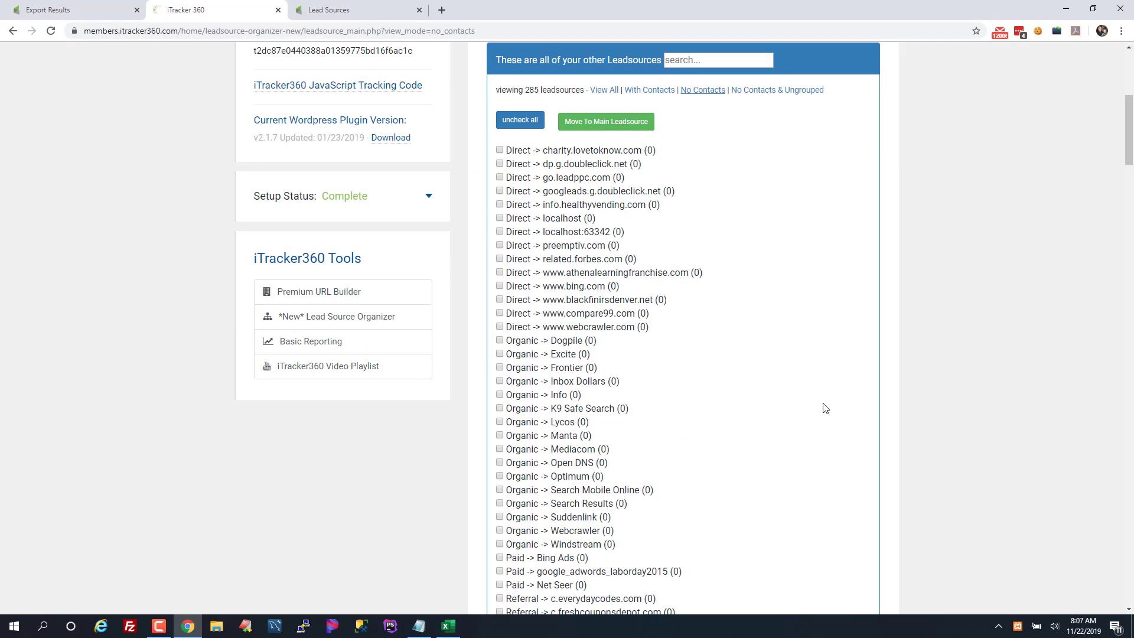
{"action": "left_click", "coordinate": [700, 91]}
{"action": "scroll", "coordinate": [702, 211], "scroll_direction": "down", "scroll_amount": 4}
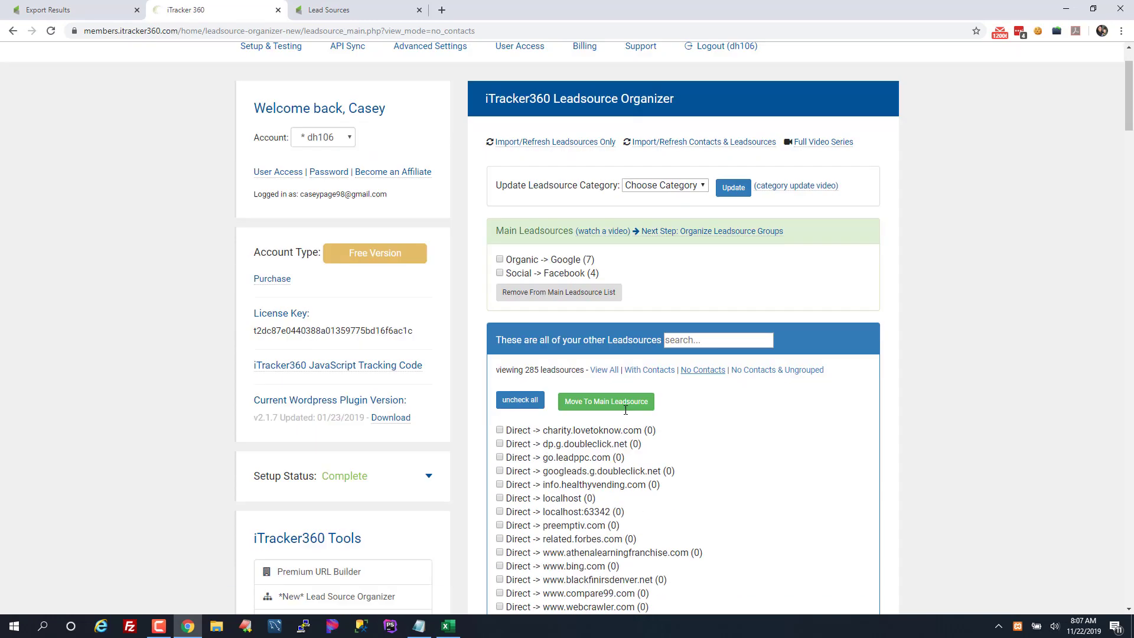
{"action": "left_click_drag", "start_coordinate": [502, 208], "coordinate": [565, 209]}
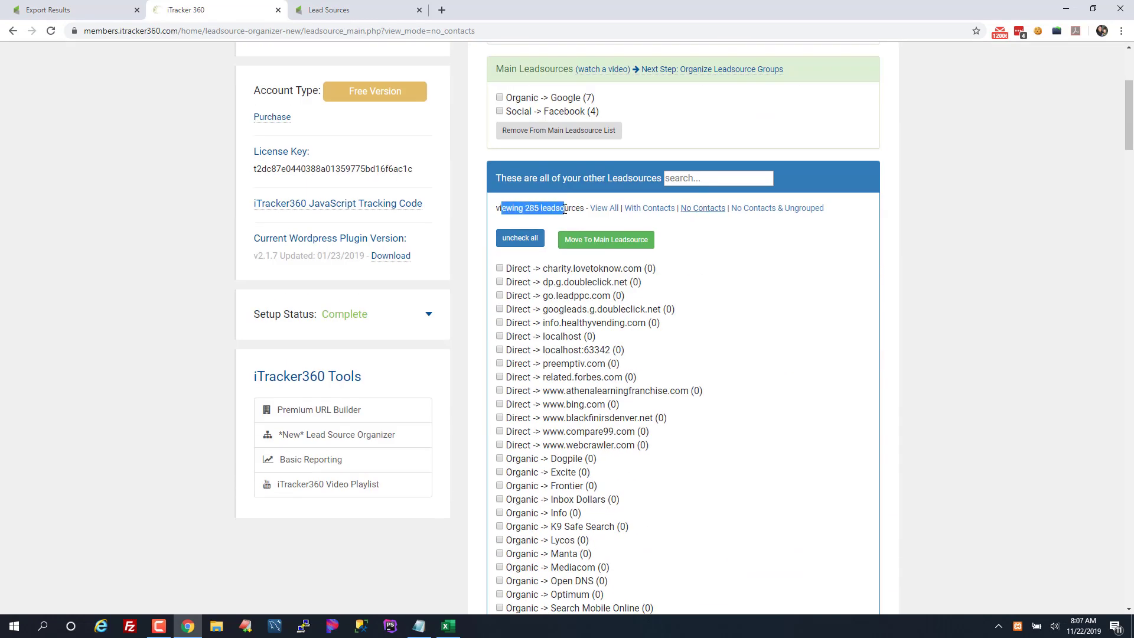
{"action": "left_click", "coordinate": [778, 302]}
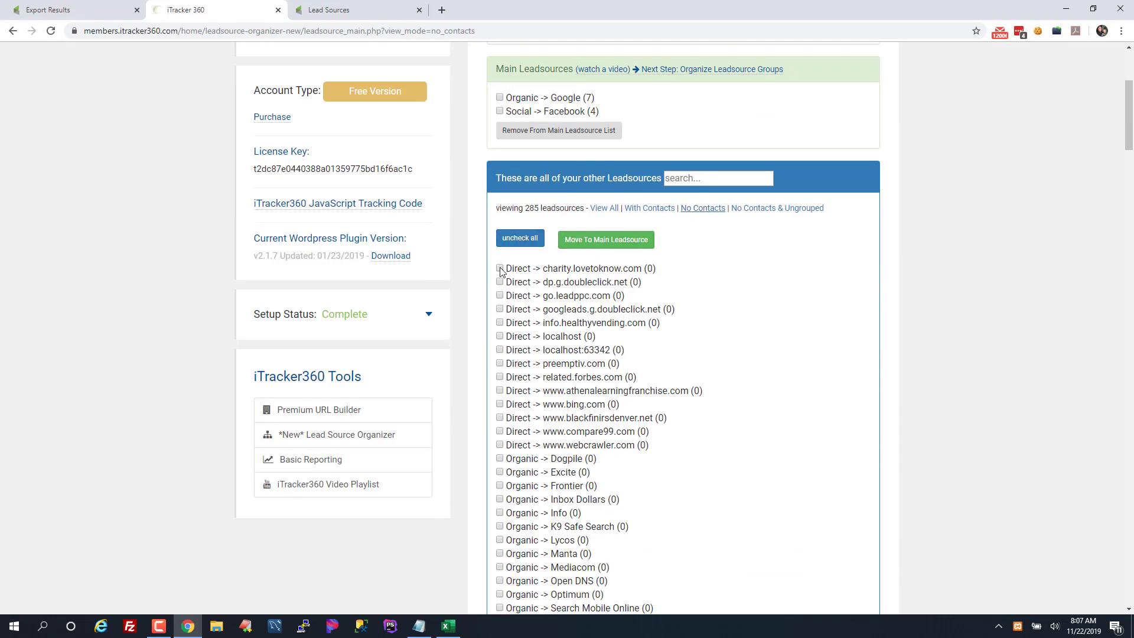
- Select all leadsources in the no-contacts list and download their bulk delete URLs
{"action": "scroll", "coordinate": [561, 329], "scroll_direction": "down", "scroll_amount": 20}
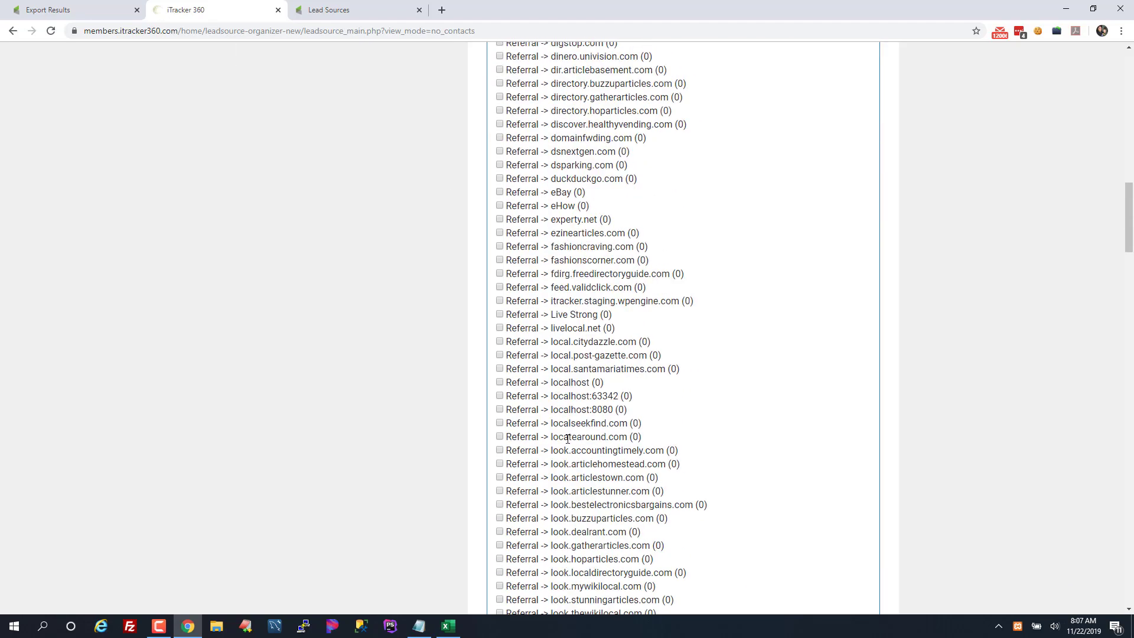
{"action": "scroll", "coordinate": [561, 482], "scroll_direction": "down", "scroll_amount": 20}
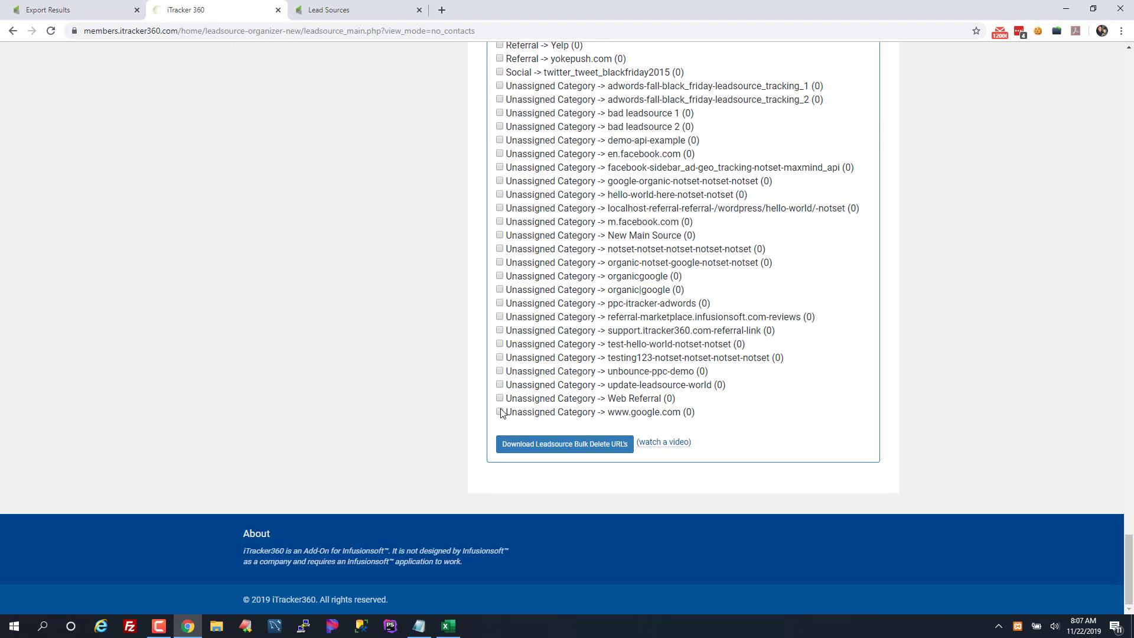
{"action": "left_click", "coordinate": [501, 411], "text": "shift"}
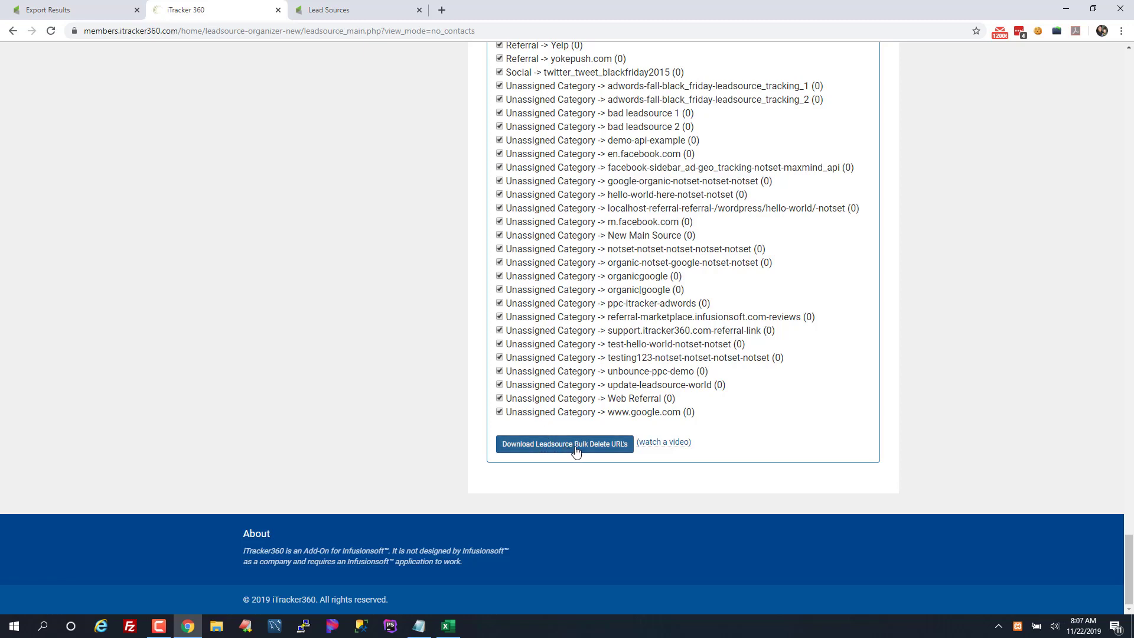
{"action": "left_click", "coordinate": [577, 452]}
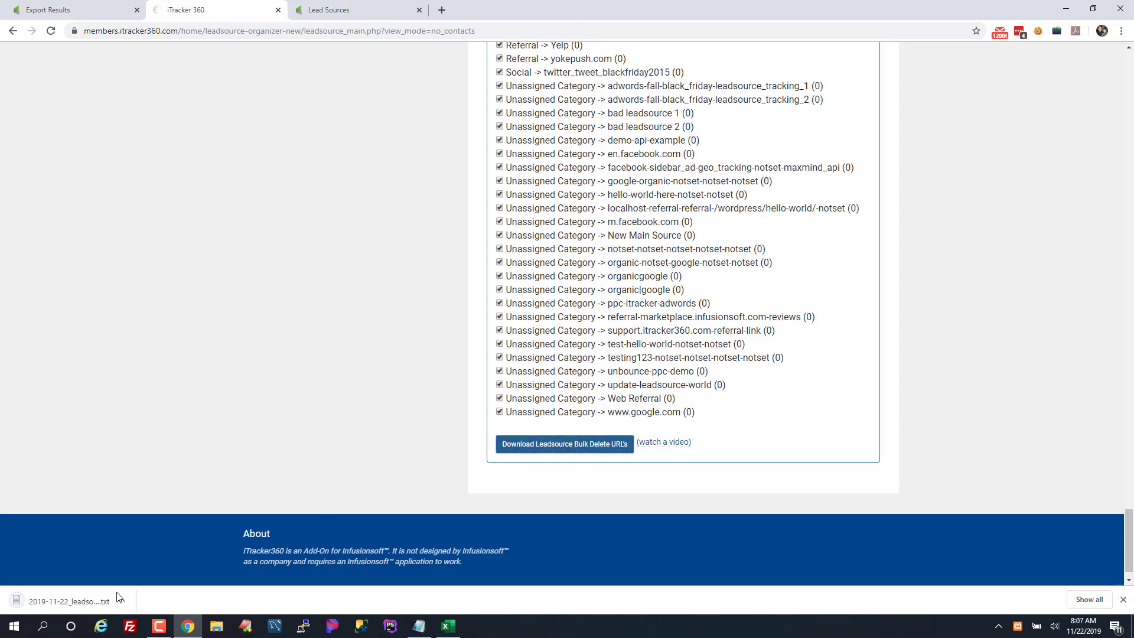
- Open the downloaded leadsource delete list in a maximized Notepad window and look over its deletion links
{"action": "left_click", "coordinate": [71, 601]}
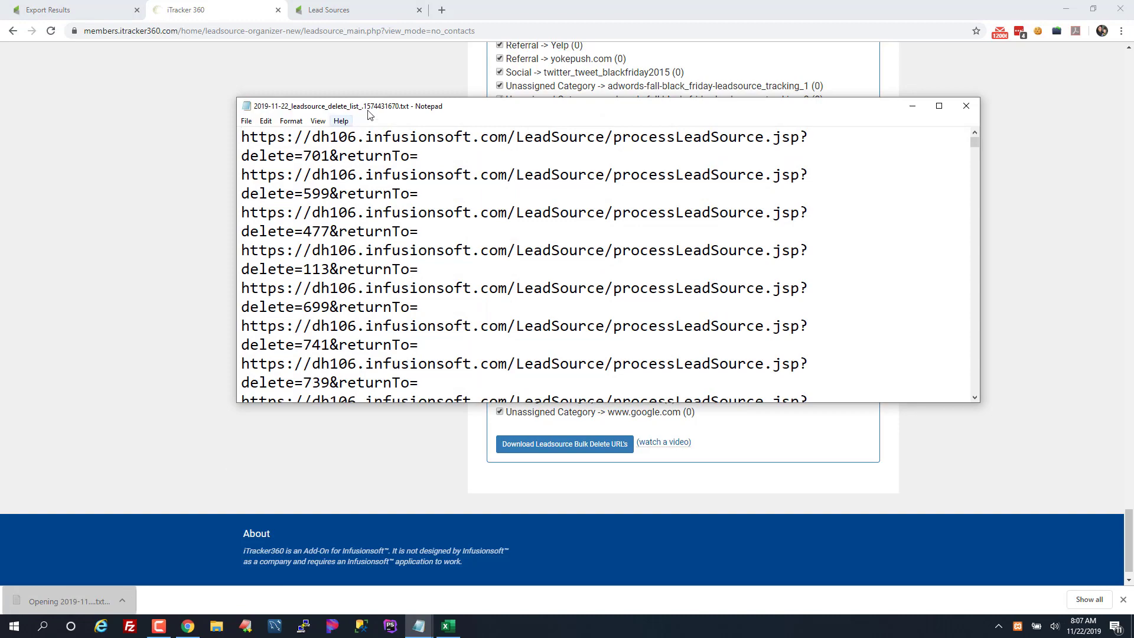
{"action": "double_click", "coordinate": [431, 105]}
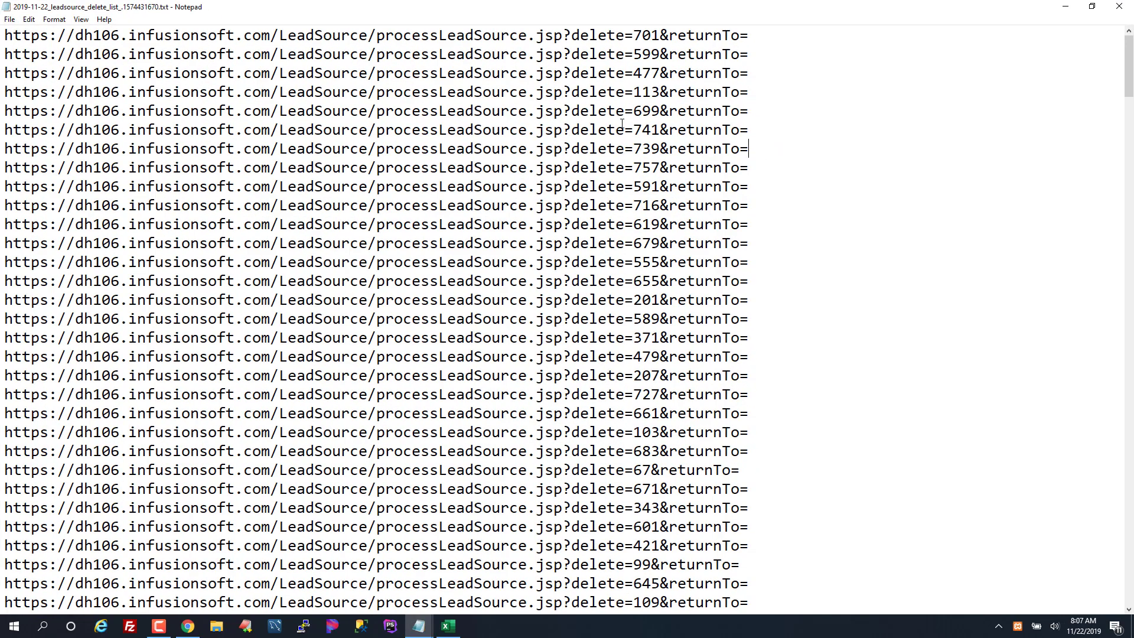
{"action": "left_click_drag", "start_coordinate": [749, 148], "coordinate": [1, 41]}
{"action": "left_click", "coordinate": [587, 264]}
{"action": "scroll", "coordinate": [588, 264], "scroll_direction": "down", "scroll_amount": 11}
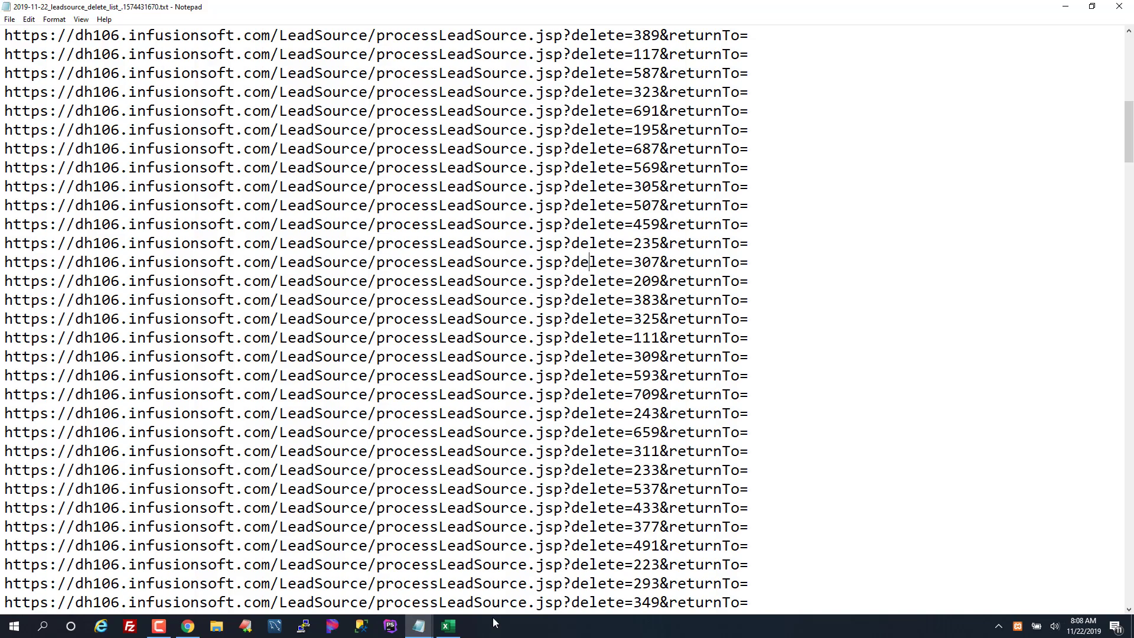
- Compare the deletion links in the export_1.xlsx Excel sheet with the downloaded Notepad list, and return to the Lead Sources page in Chrome
{"action": "left_click", "coordinate": [448, 626]}
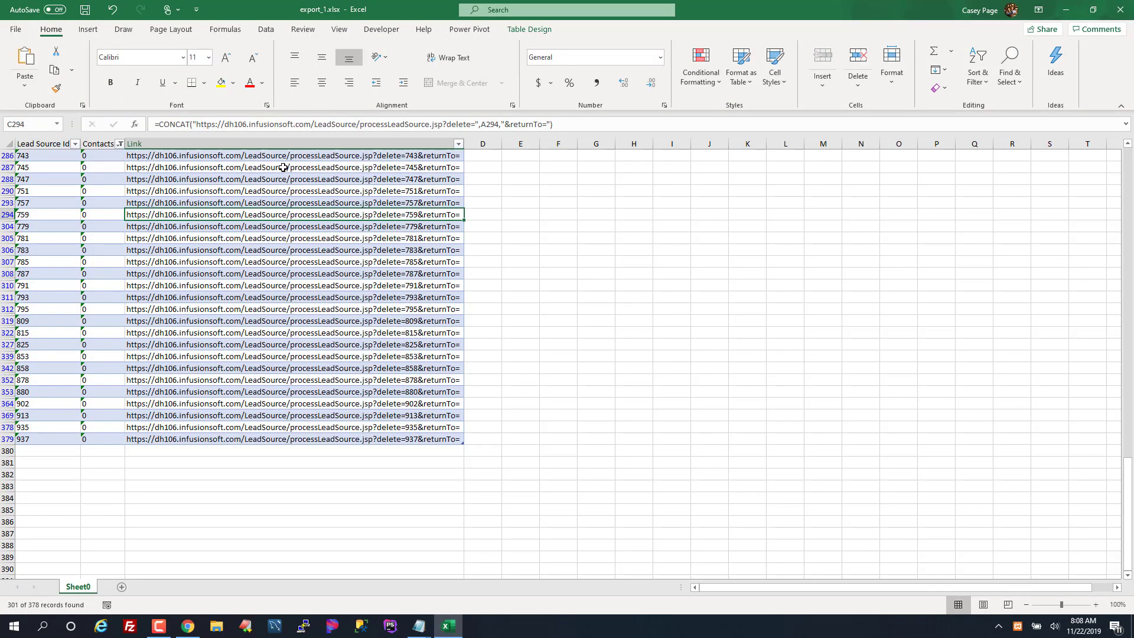
{"action": "left_click", "coordinate": [208, 157]}
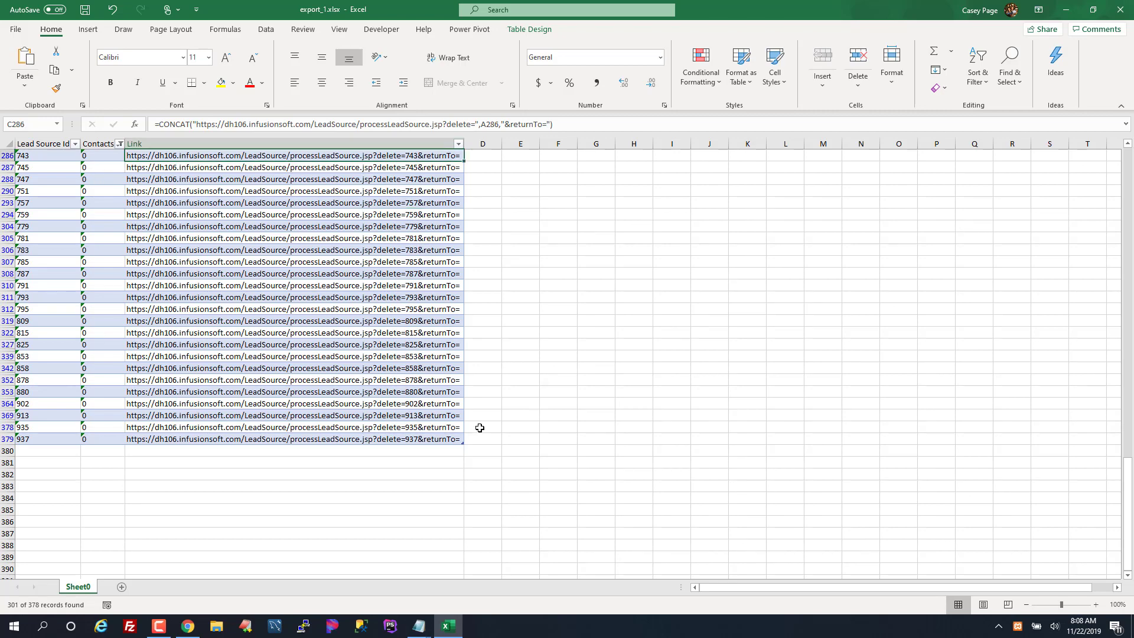
{"action": "key", "text": "alt+Tab"}
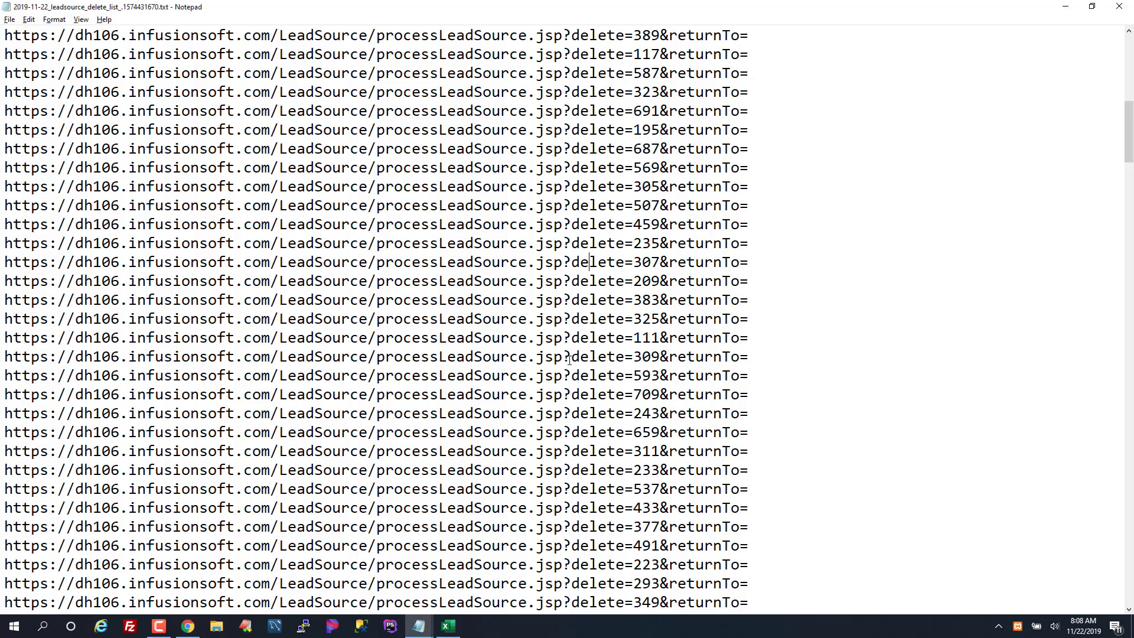
{"action": "key", "text": "alt+Tab"}
{"action": "left_click", "coordinate": [541, 296]}
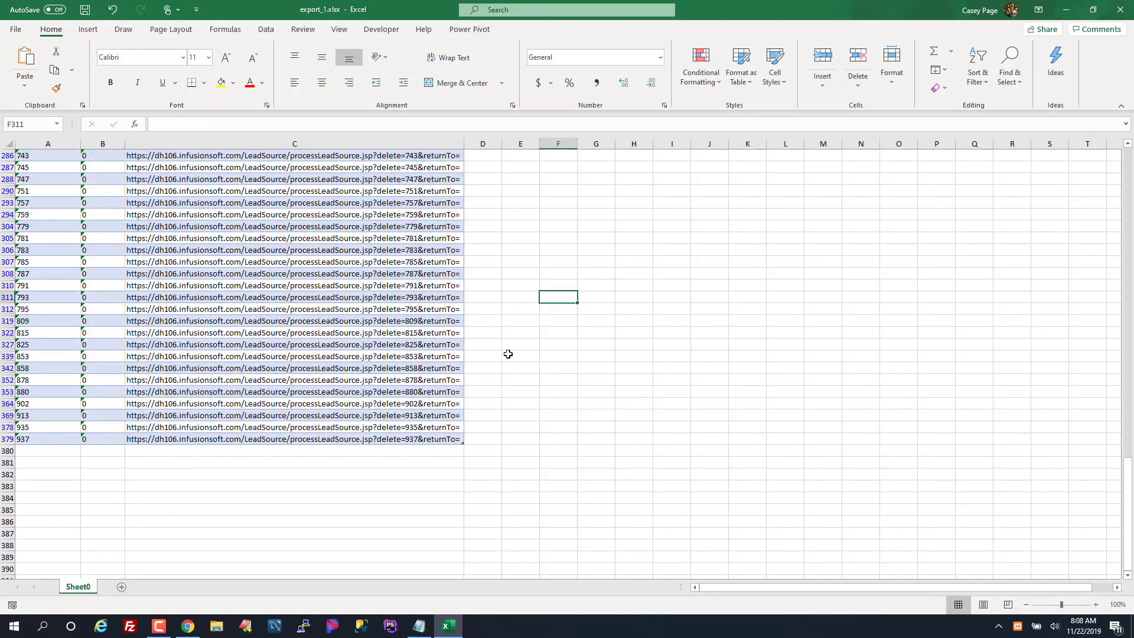
{"action": "key", "text": "alt+Tab"}
{"action": "key", "text": "alt+Tab"}
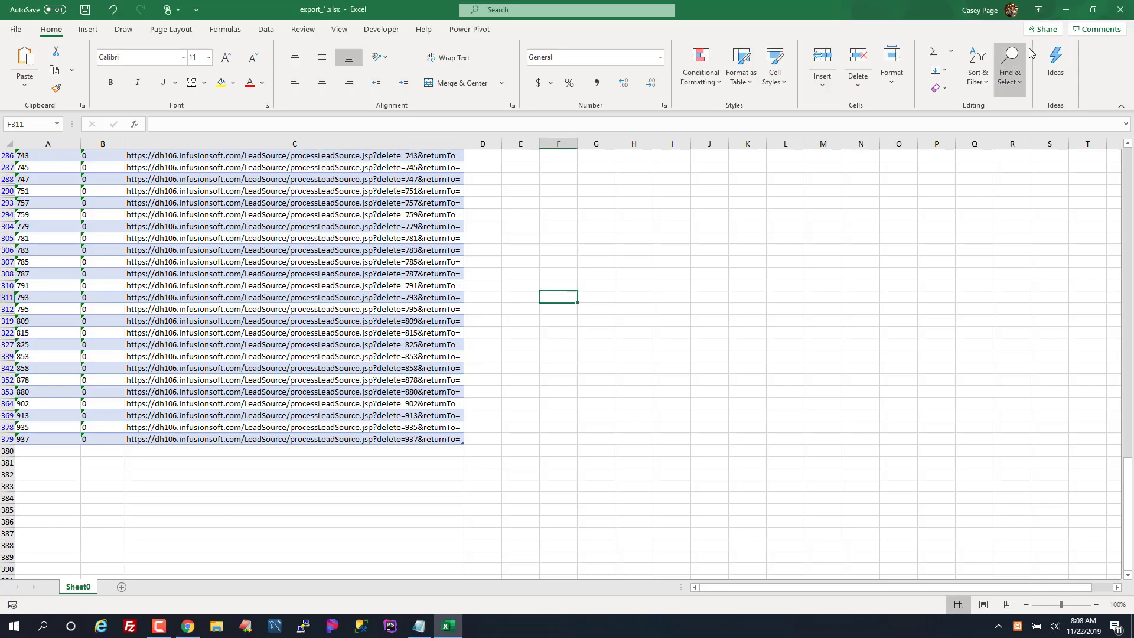
{"action": "key", "text": "alt+Tab"}
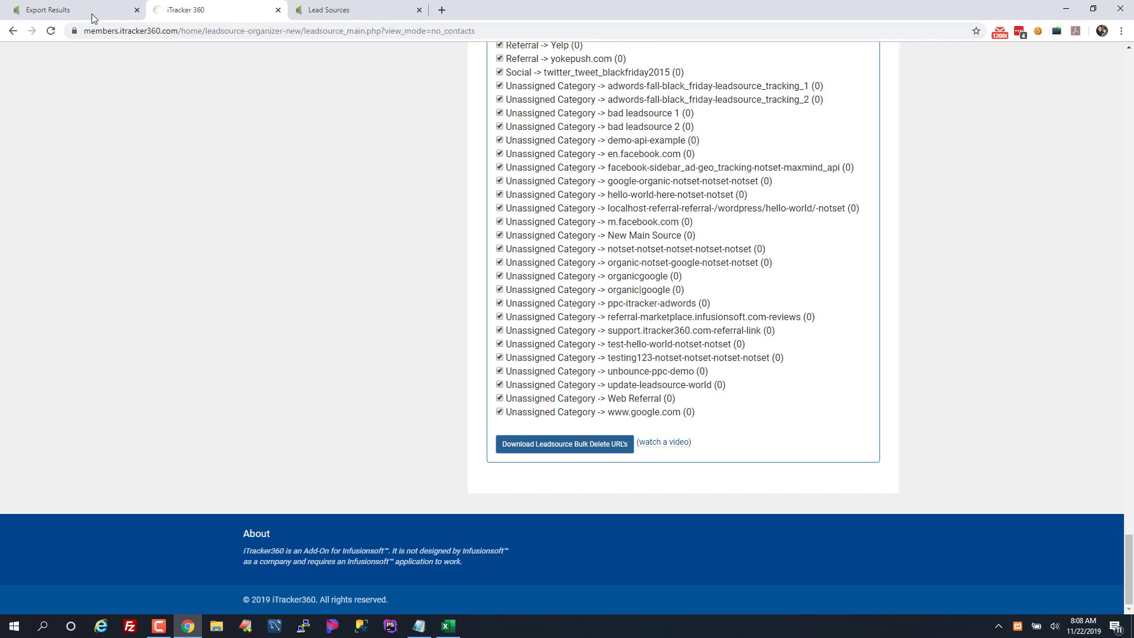
{"action": "left_click", "coordinate": [340, 11]}
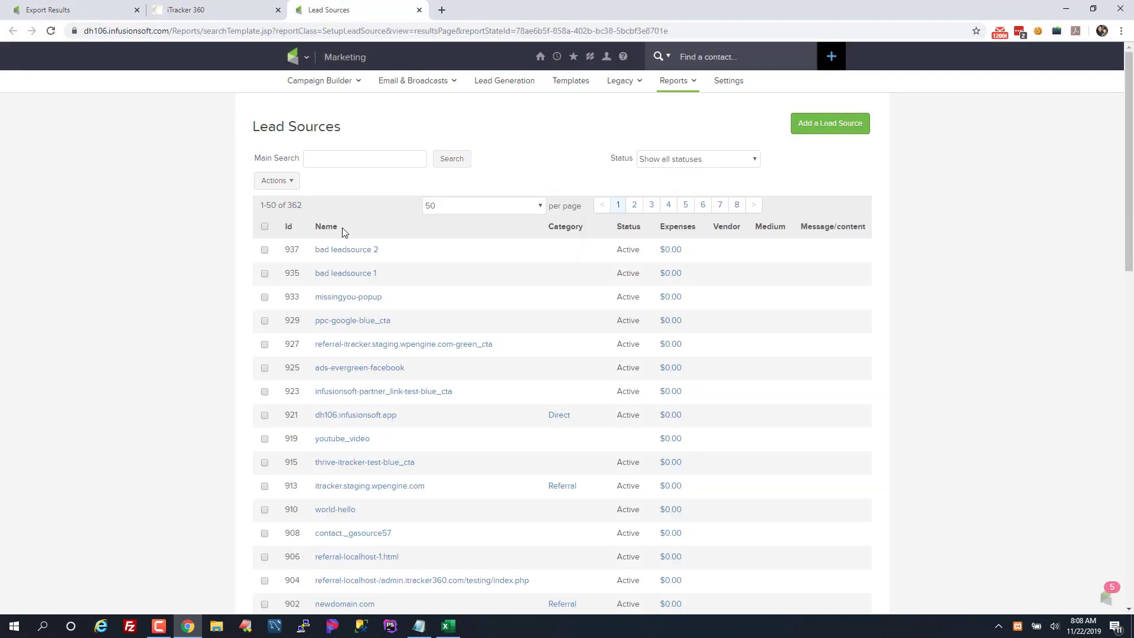